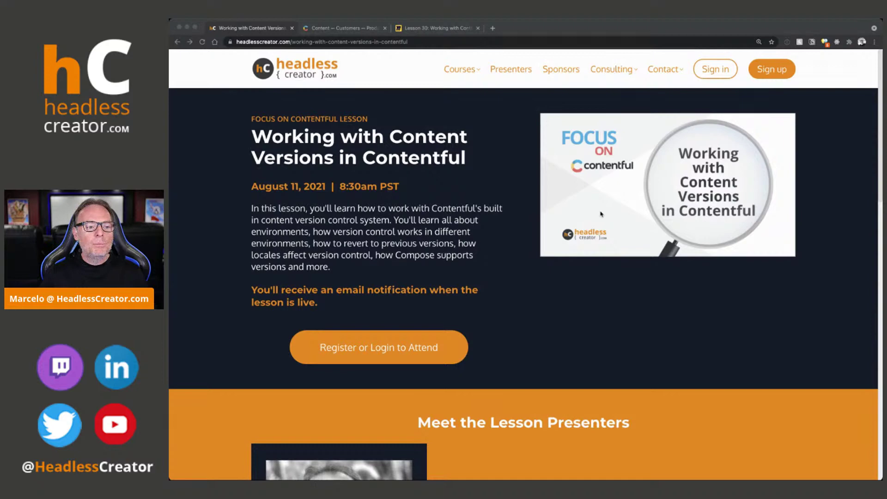
Open the Focus on Contentful course page on HeadlessCreator.com and scroll through the courses.
{"action": "scroll", "coordinate": [559, 263], "scroll_direction": "down", "scroll_amount": 10}
{"action": "left_click", "coordinate": [560, 265]}
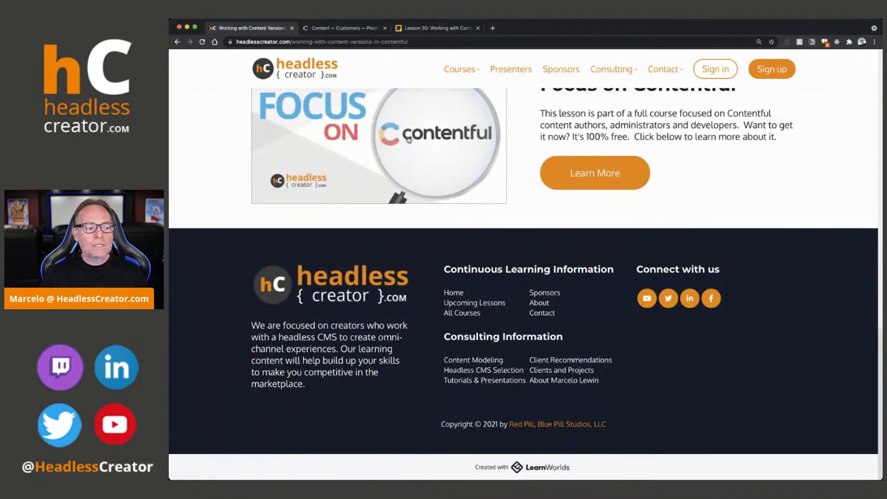
{"action": "left_click", "coordinate": [434, 159]}
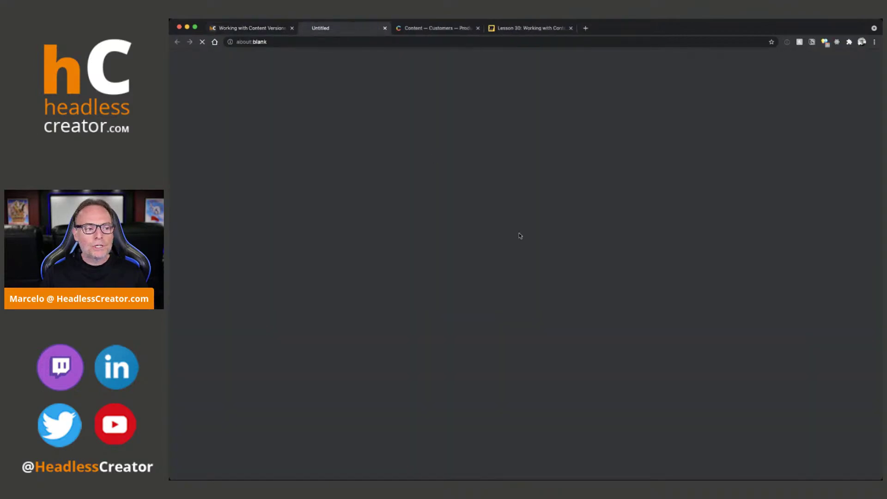
{"action": "scroll", "coordinate": [550, 252], "scroll_direction": "down", "scroll_amount": 8}
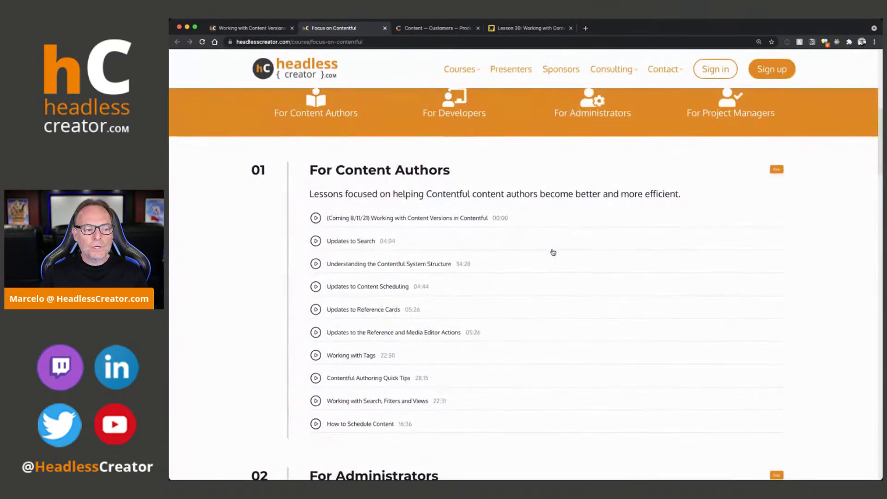
{"action": "scroll", "coordinate": [554, 252], "scroll_direction": "down", "scroll_amount": 6}
{"action": "scroll", "coordinate": [553, 252], "scroll_direction": "down", "scroll_amount": 3}
{"action": "scroll", "coordinate": [553, 251], "scroll_direction": "up", "scroll_amount": 10}
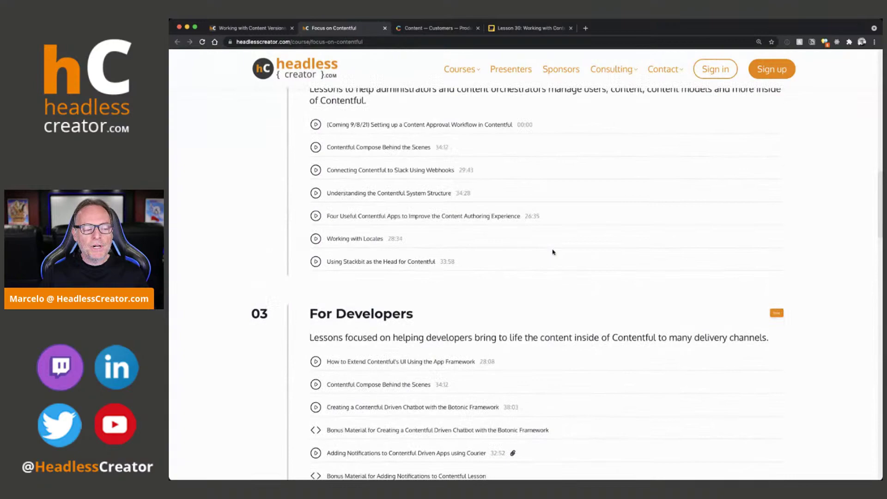
{"action": "scroll", "coordinate": [553, 252], "scroll_direction": "up", "scroll_amount": 2}
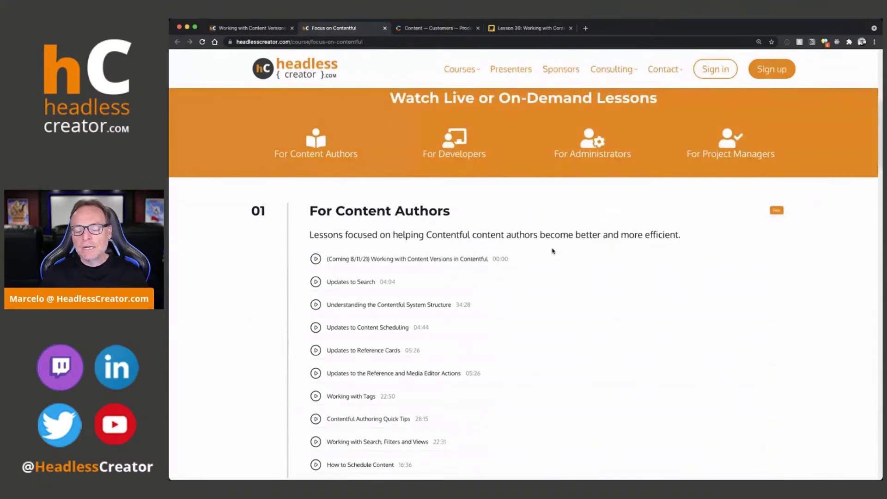
{"action": "scroll", "coordinate": [553, 252], "scroll_direction": "down", "scroll_amount": 15}
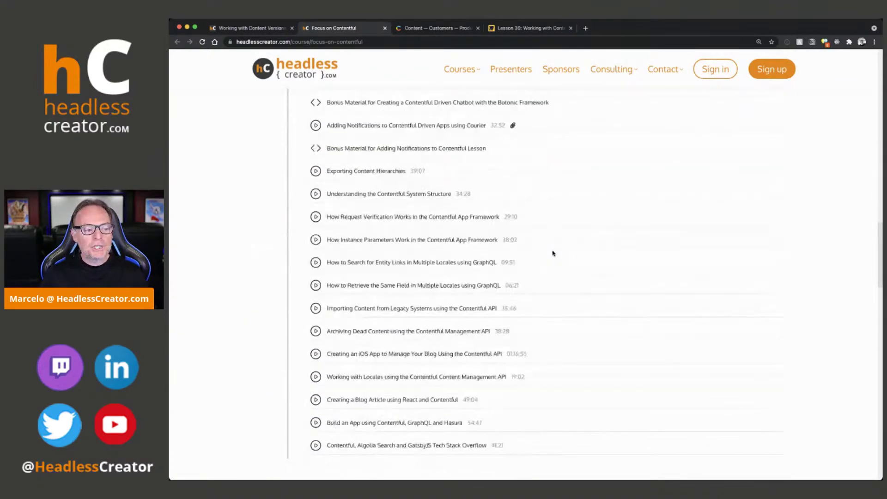
{"action": "scroll", "coordinate": [501, 241], "scroll_direction": "up", "scroll_amount": 20}
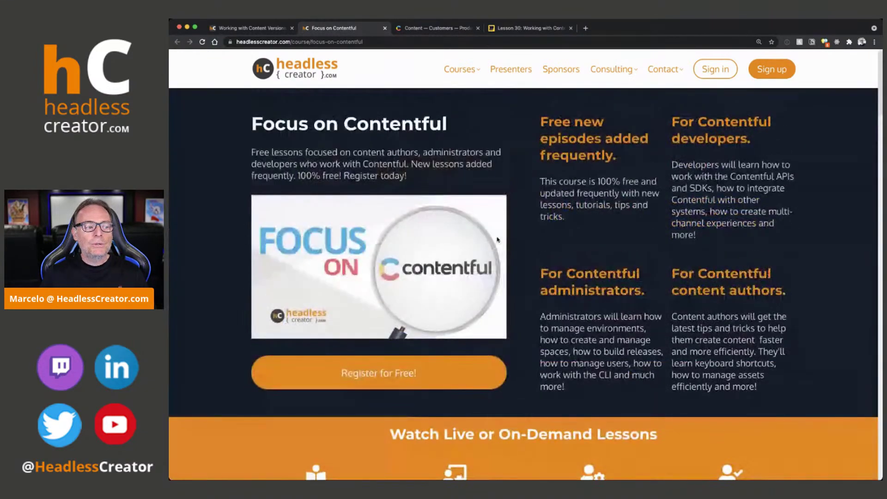
Return to the HeadlessCreator.com home page and scroll through it.
{"action": "left_click", "coordinate": [316, 76]}
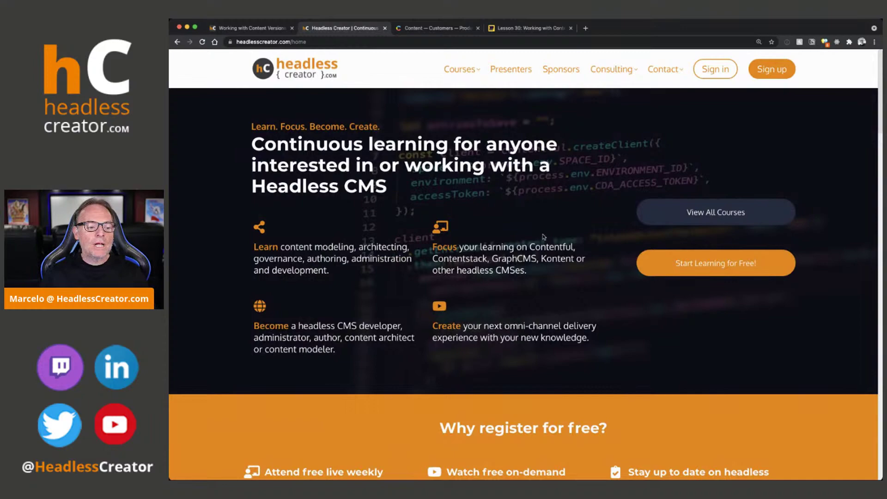
{"action": "scroll", "coordinate": [441, 227], "scroll_direction": "down", "scroll_amount": 8}
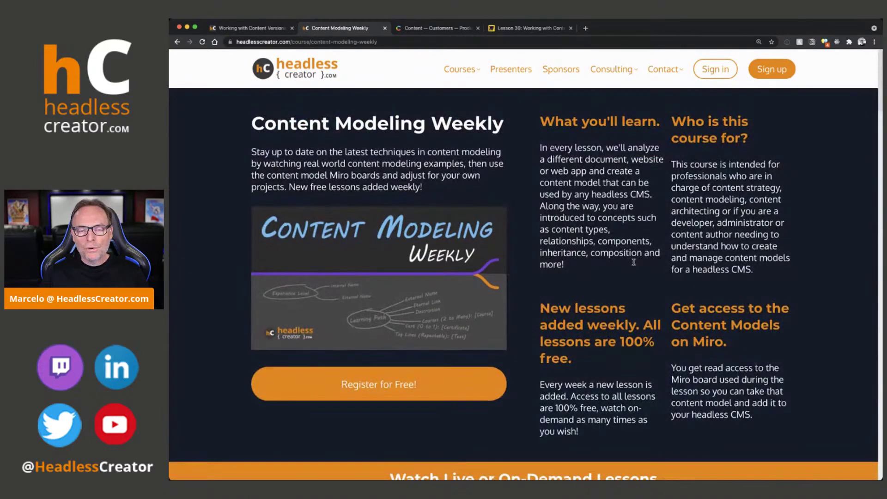
{"action": "scroll", "coordinate": [635, 264], "scroll_direction": "down", "scroll_amount": 2}
{"action": "scroll", "coordinate": [635, 265], "scroll_direction": "down", "scroll_amount": 7}
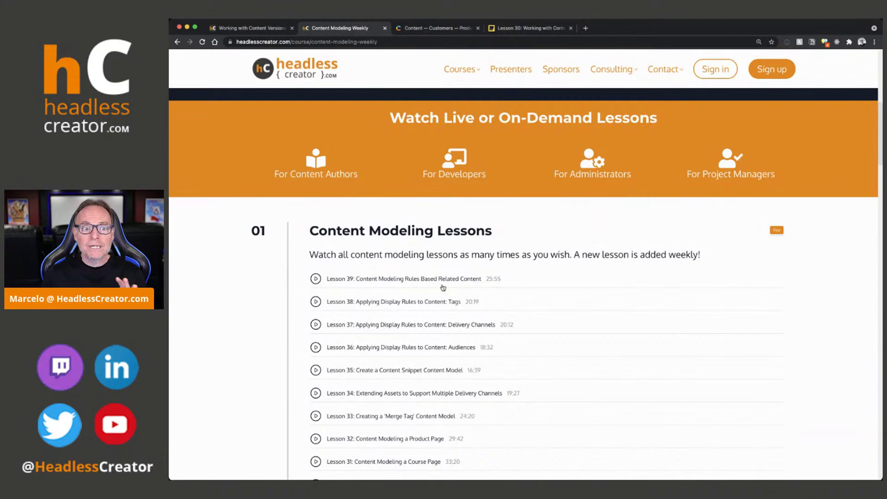
{"action": "scroll", "coordinate": [442, 288], "scroll_direction": "up", "scroll_amount": 8}
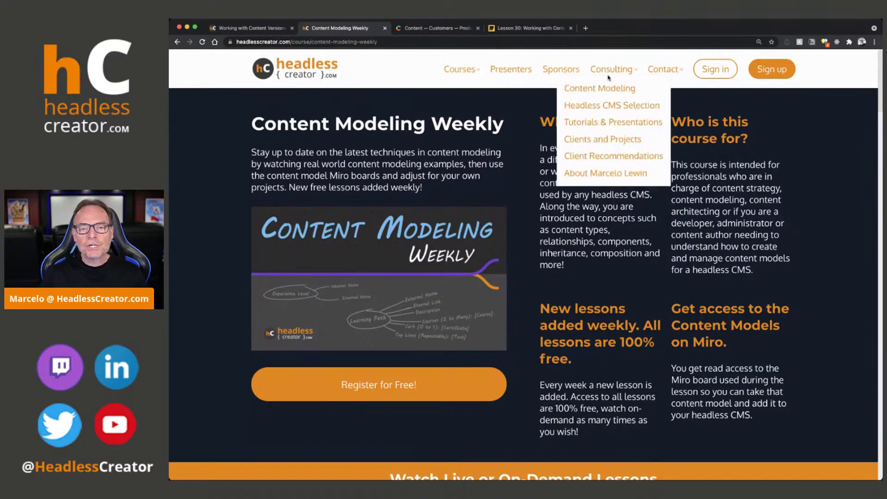
Browse the Presenters page, go back home, and close the Working with Content Versions tab.
{"action": "left_click", "coordinate": [517, 73]}
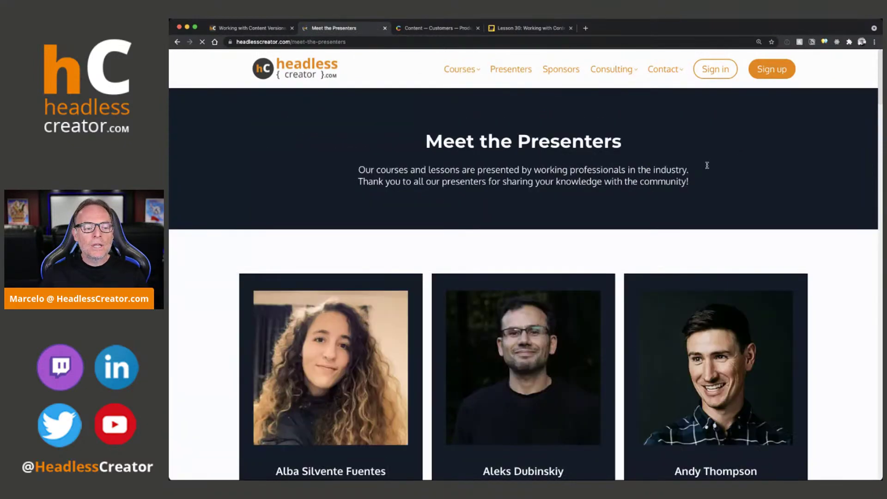
{"action": "scroll", "coordinate": [709, 175], "scroll_direction": "down", "scroll_amount": 4}
{"action": "scroll", "coordinate": [709, 174], "scroll_direction": "down", "scroll_amount": 10}
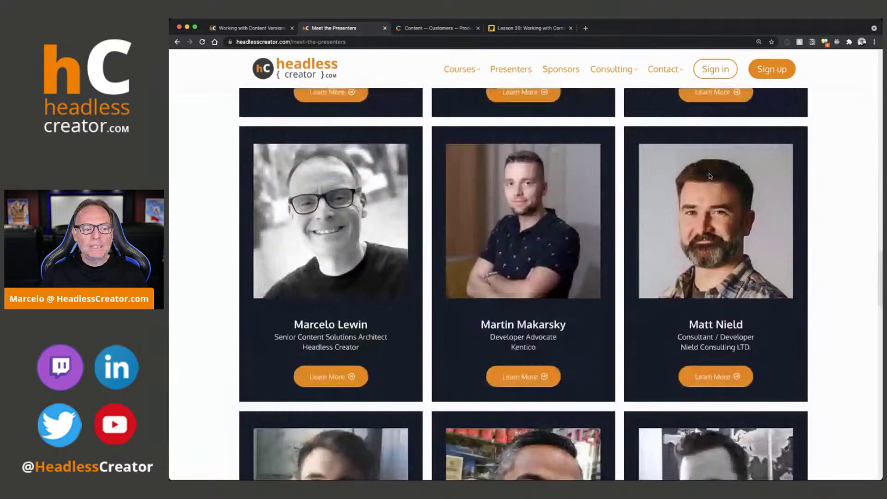
{"action": "scroll", "coordinate": [508, 185], "scroll_direction": "up", "scroll_amount": 15}
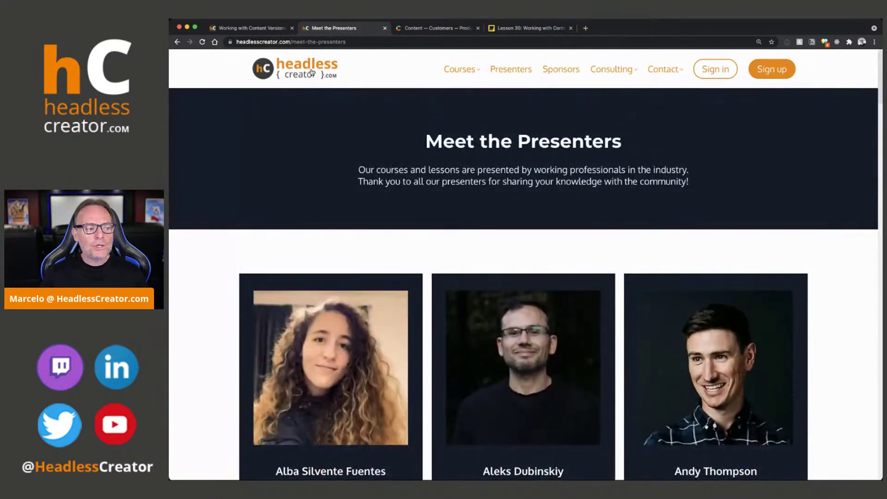
{"action": "left_click", "coordinate": [312, 73]}
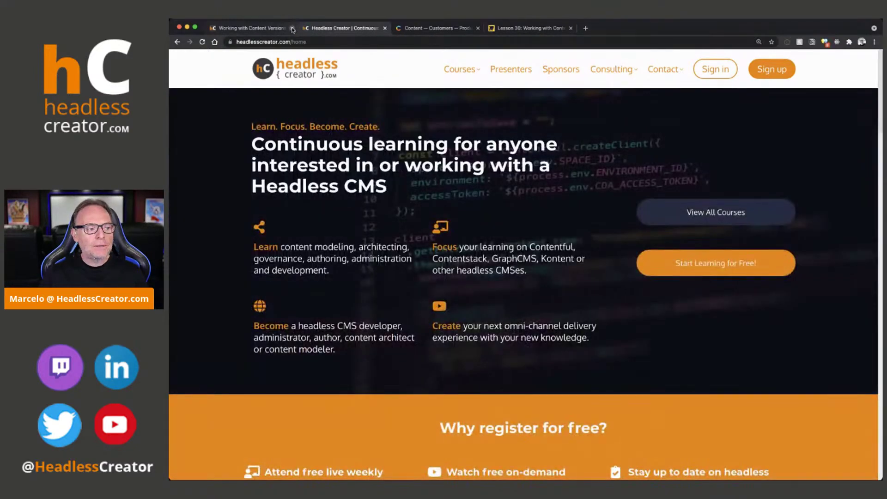
{"action": "left_click", "coordinate": [292, 28]}
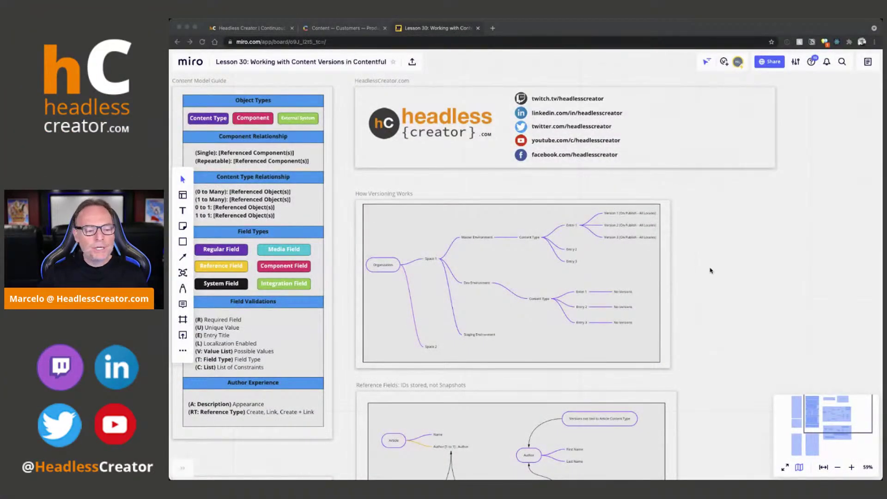
{"action": "scroll", "coordinate": [754, 268], "scroll_direction": "up", "scroll_amount": 3}
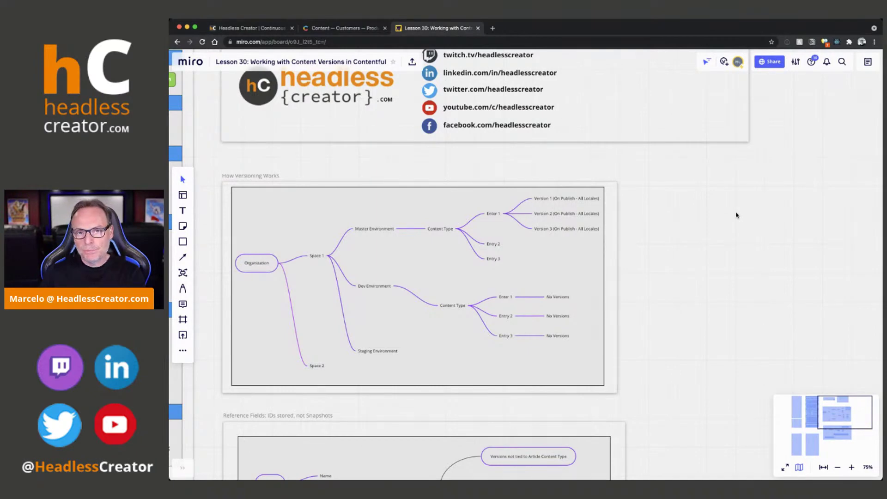
{"action": "scroll", "coordinate": [736, 224], "scroll_direction": "up", "scroll_amount": 4}
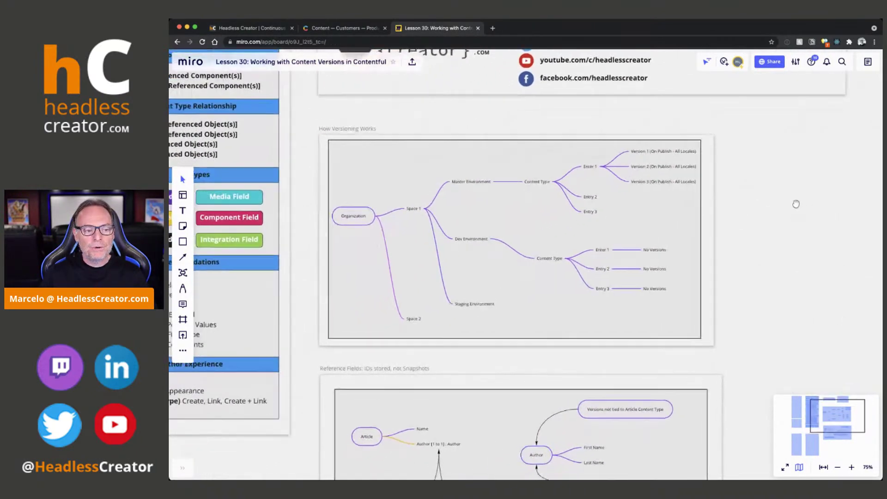
{"action": "left_click_drag", "start_coordinate": [776, 232], "coordinate": [869, 235]}
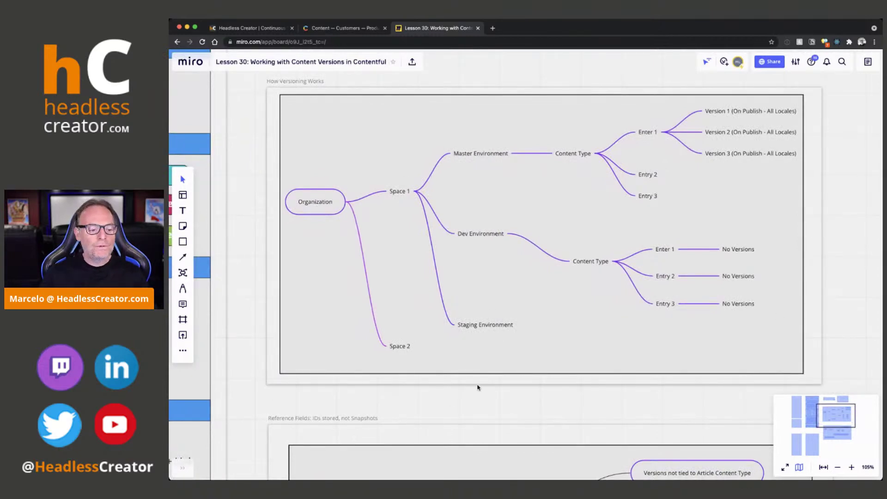
{"action": "left_click_drag", "start_coordinate": [459, 402], "coordinate": [439, 388]}
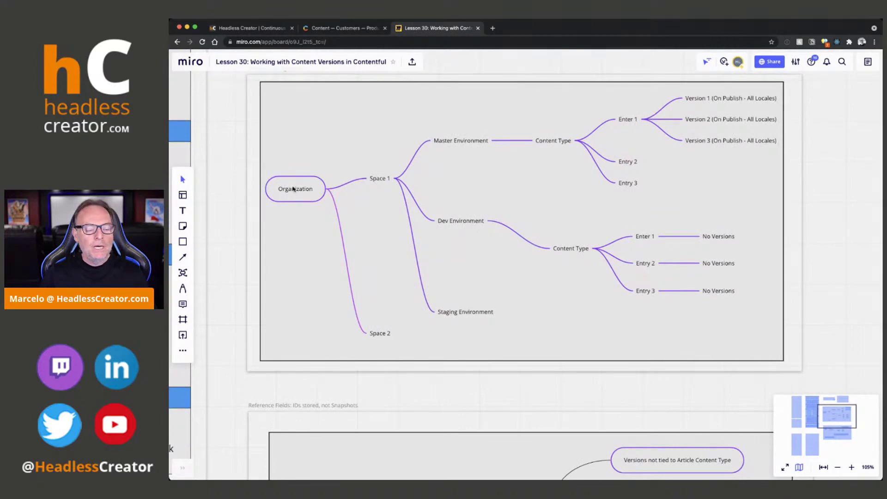
{"action": "left_click", "coordinate": [294, 189]}
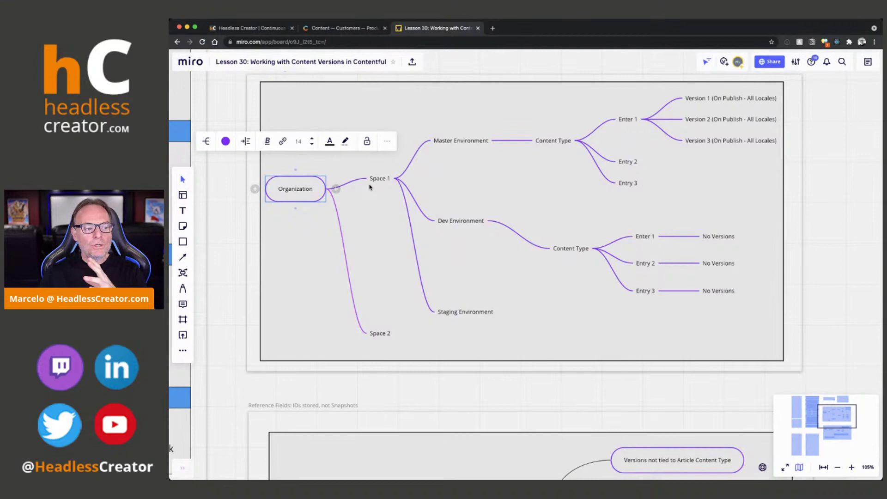
{"action": "left_click", "coordinate": [381, 183]}
{"action": "left_click", "coordinate": [377, 335]}
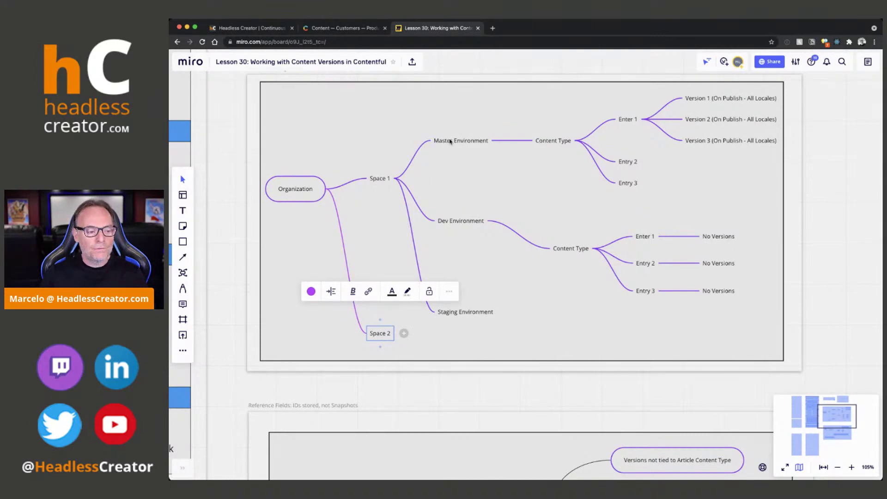
{"action": "left_click", "coordinate": [451, 142]}
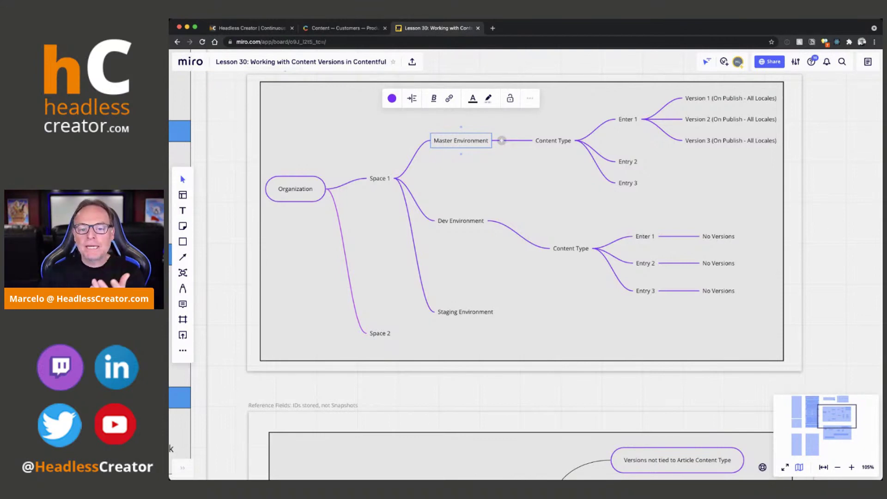
Walk through the diagram's master Content Type, Entry 1, Master Environment and Dev Environment nodes.
{"action": "scroll", "coordinate": [819, 199], "scroll_direction": "up", "scroll_amount": 2}
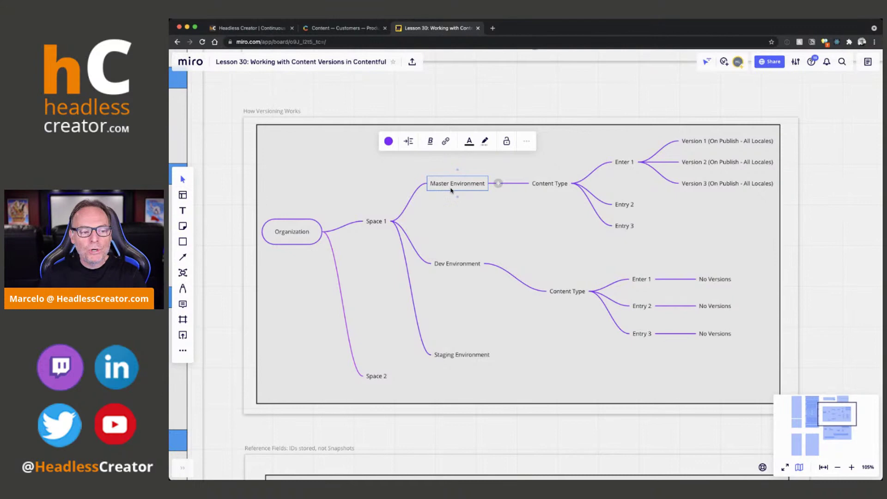
{"action": "scroll", "coordinate": [792, 223], "scroll_direction": "right", "scroll_amount": 3}
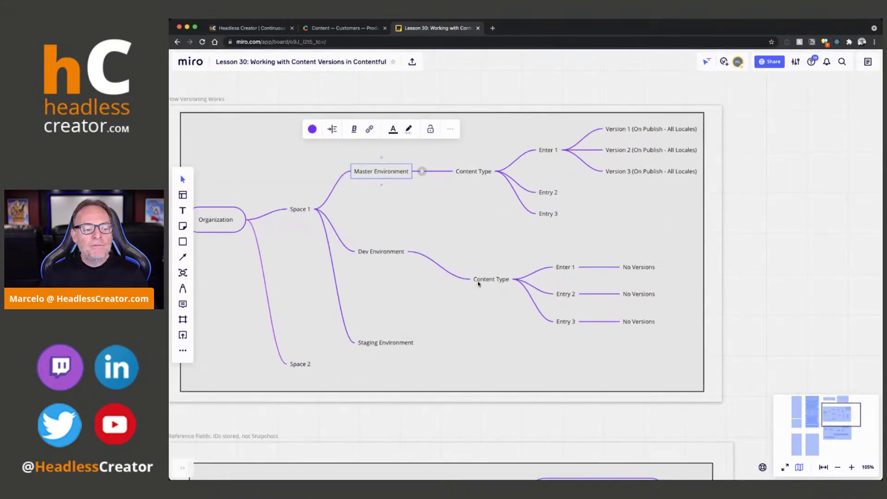
{"action": "left_click", "coordinate": [476, 172]}
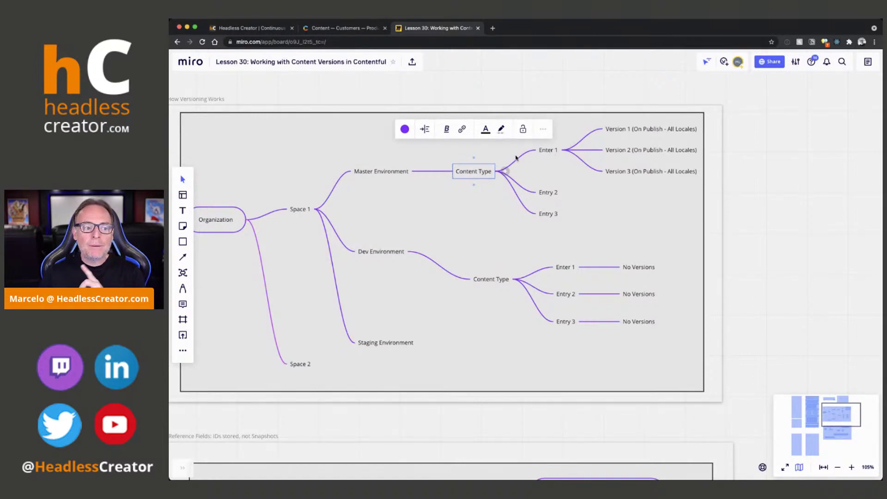
{"action": "left_click", "coordinate": [544, 155]}
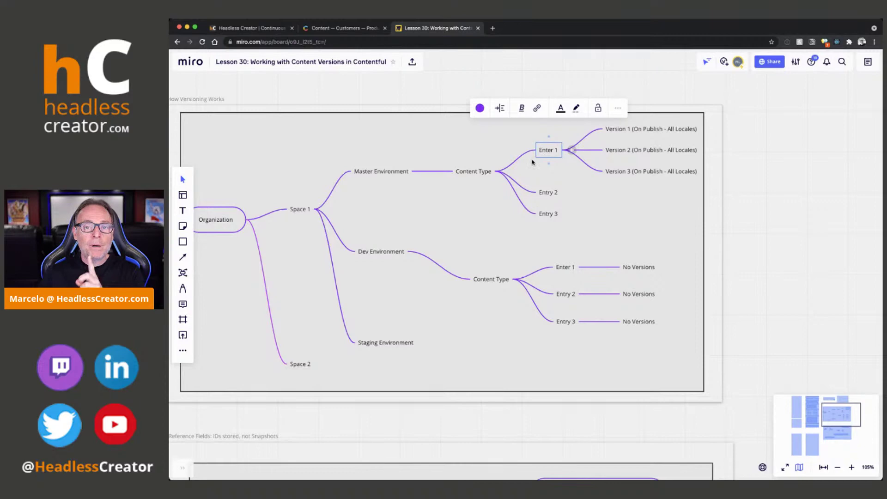
{"action": "left_click", "coordinate": [399, 170]}
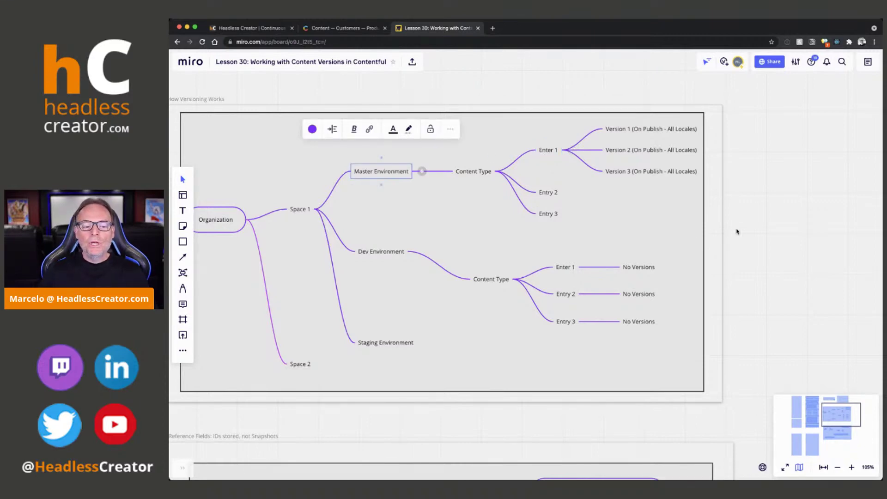
{"action": "scroll", "coordinate": [760, 223], "scroll_direction": "left", "scroll_amount": 3}
{"action": "left_click", "coordinate": [439, 255]}
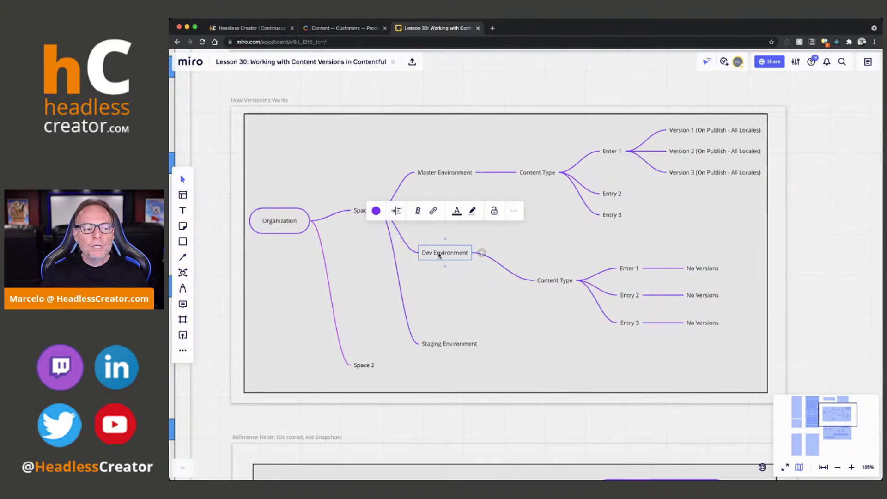
{"action": "left_click", "coordinate": [439, 173]}
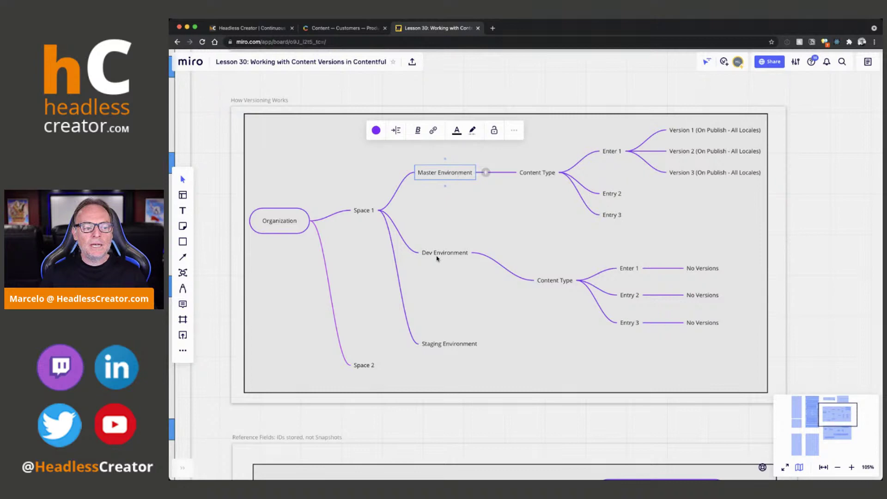
{"action": "left_click", "coordinate": [438, 257]}
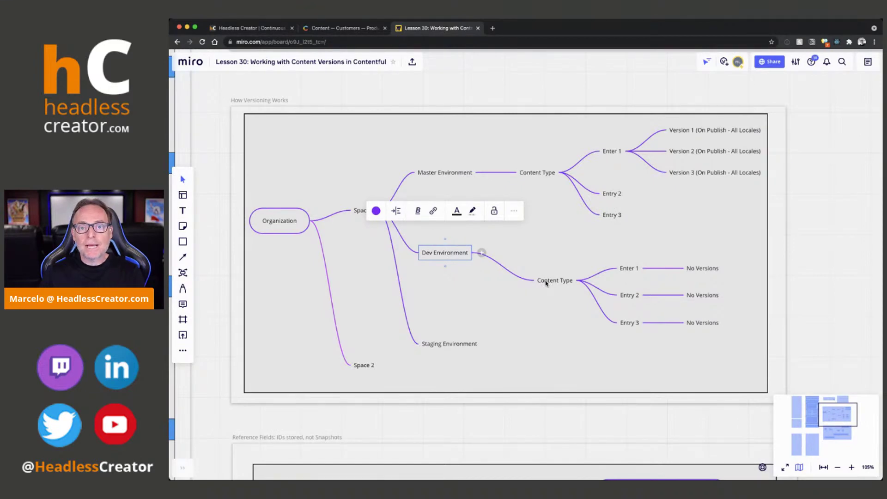
{"action": "left_click", "coordinate": [434, 176]}
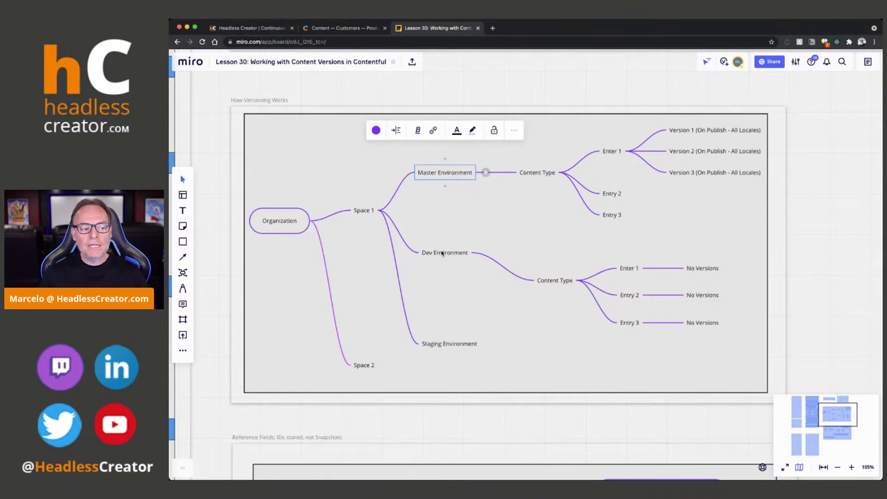
{"action": "left_click", "coordinate": [443, 253]}
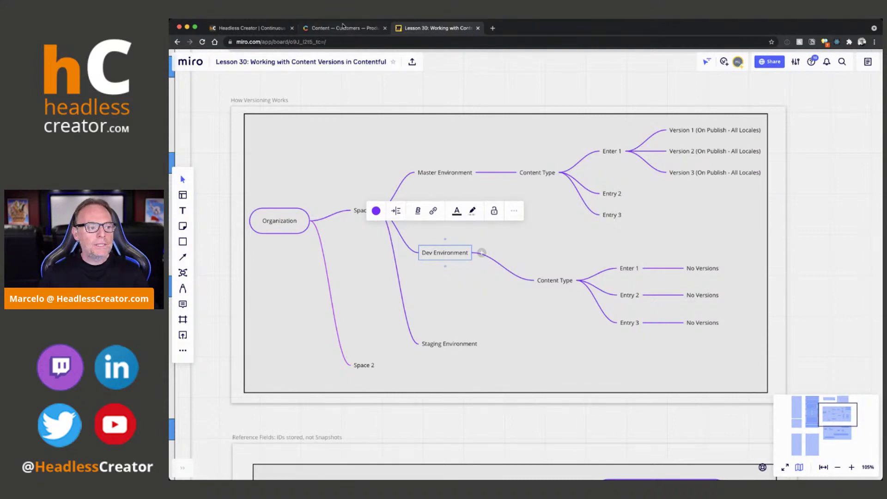
Point out Entry 1's Version 1 and Version 2 nodes, then bring up the Contentful Blog list.
{"action": "left_click", "coordinate": [343, 29]}
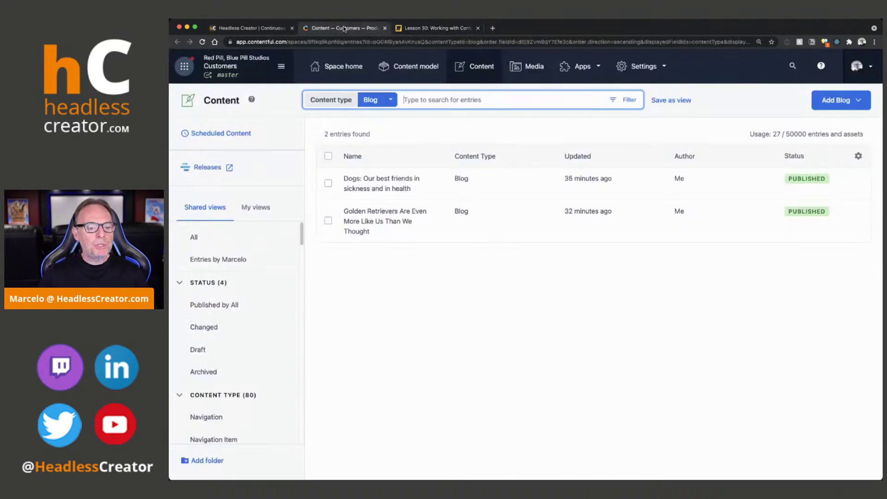
{"action": "left_click", "coordinate": [268, 29]}
{"action": "left_click", "coordinate": [440, 29]}
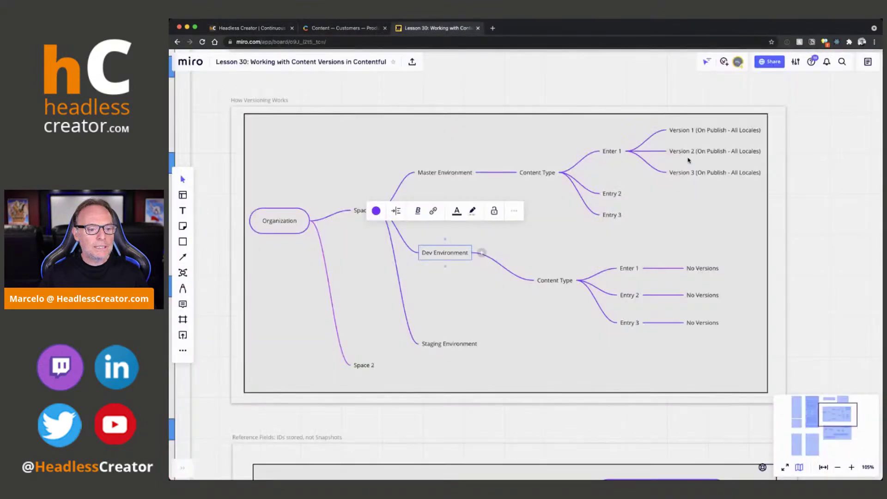
{"action": "left_click", "coordinate": [726, 132]}
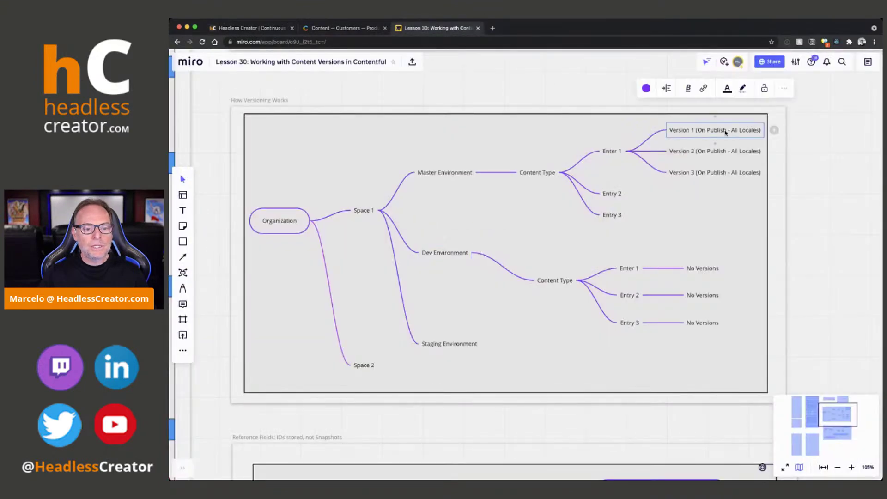
{"action": "left_click", "coordinate": [687, 152]}
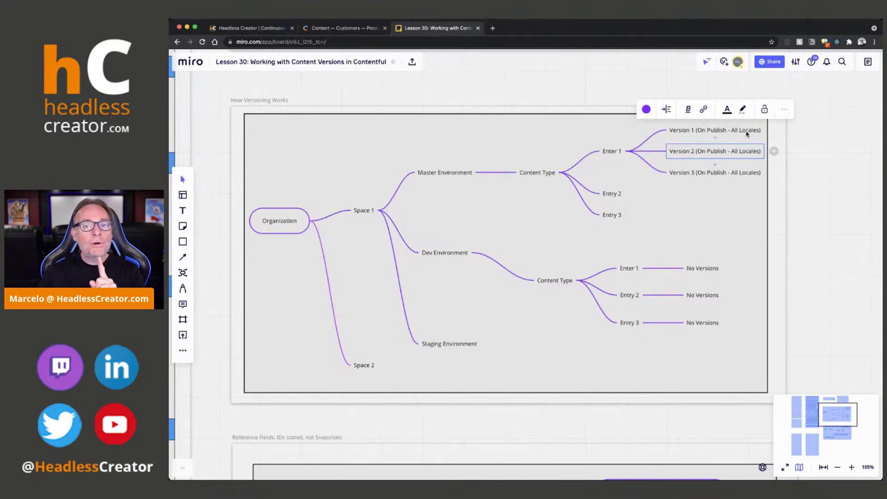
{"action": "left_click", "coordinate": [331, 29]}
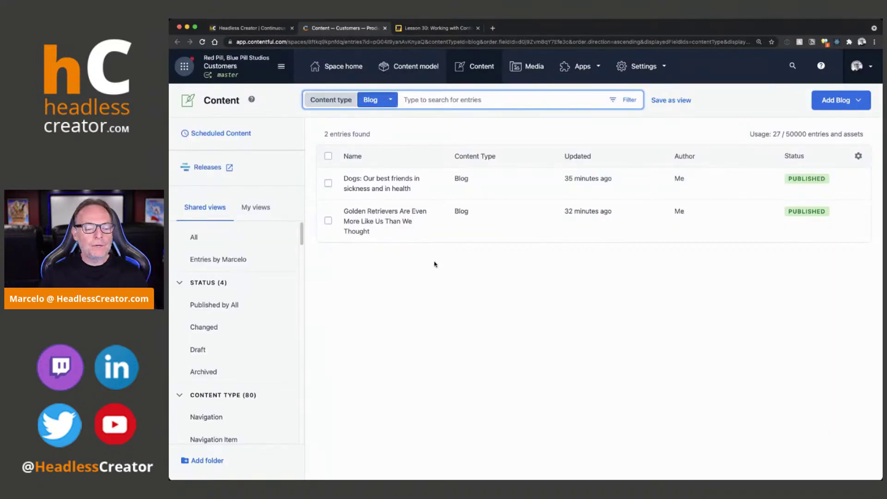
{"action": "left_click", "coordinate": [382, 180]}
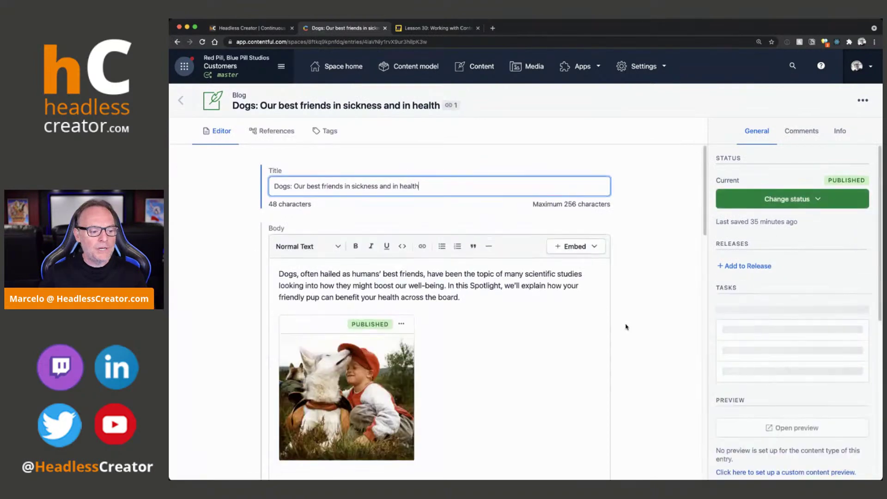
{"action": "scroll", "coordinate": [627, 327], "scroll_direction": "down", "scroll_amount": 10}
{"action": "scroll", "coordinate": [626, 327], "scroll_direction": "up", "scroll_amount": 10}
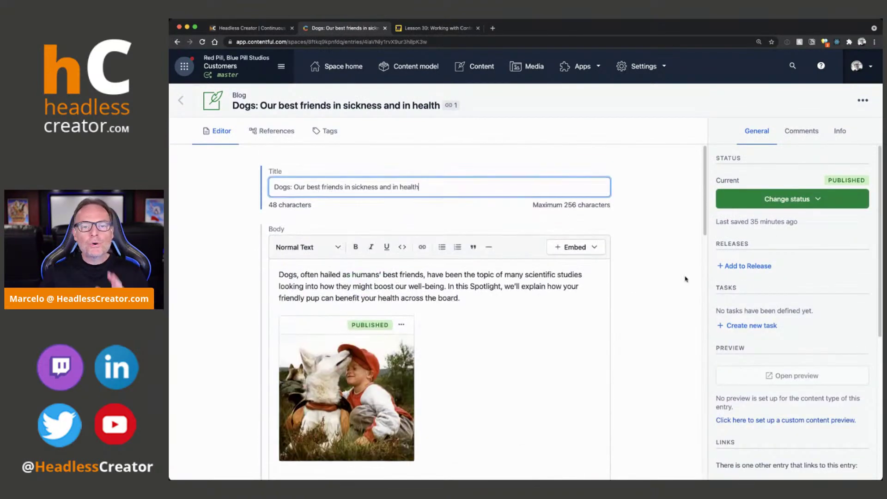
{"action": "scroll", "coordinate": [797, 243], "scroll_direction": "down", "scroll_amount": 5}
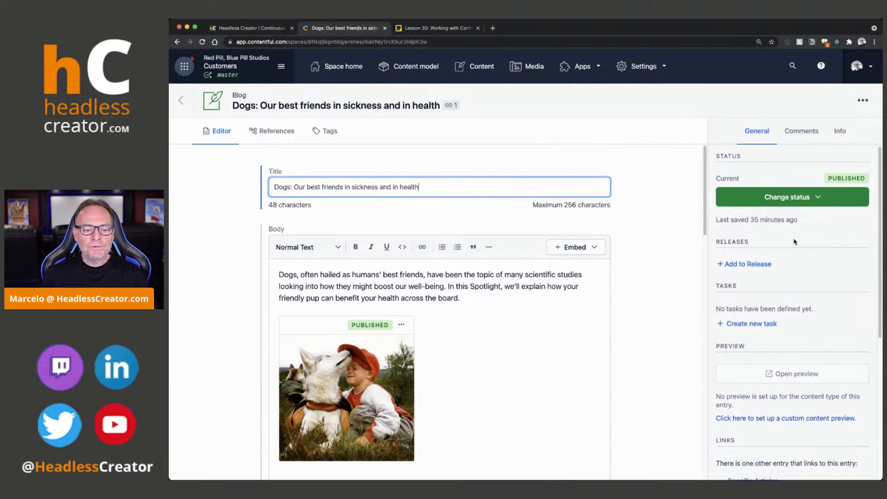
{"action": "scroll", "coordinate": [797, 243], "scroll_direction": "down", "scroll_amount": 1}
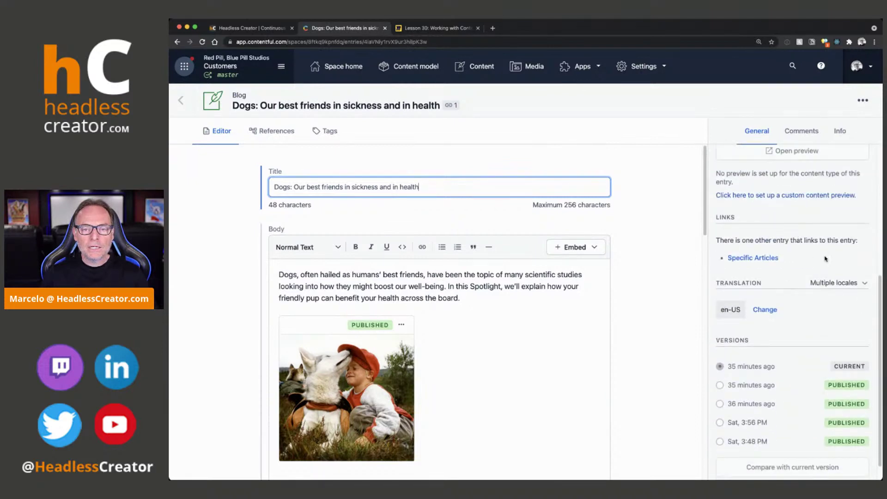
{"action": "scroll", "coordinate": [825, 259], "scroll_direction": "down", "scroll_amount": 2}
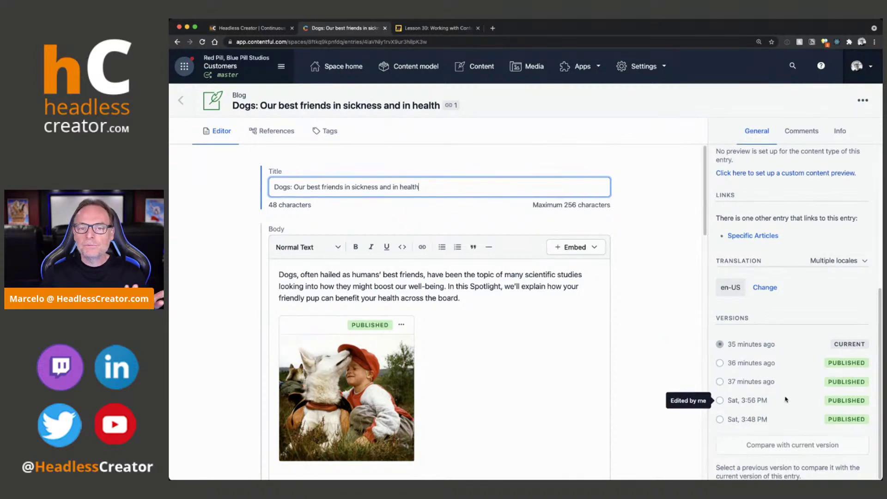
{"action": "scroll", "coordinate": [785, 395], "scroll_direction": "up", "scroll_amount": 5}
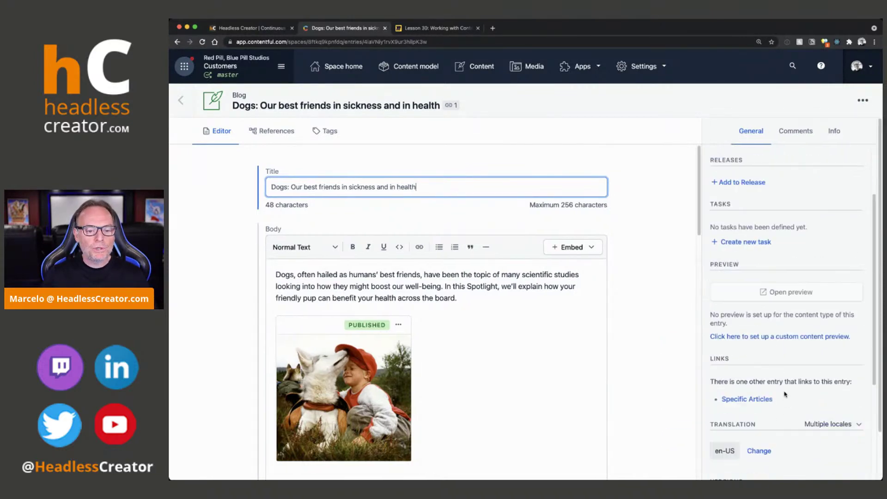
{"action": "scroll", "coordinate": [785, 394], "scroll_direction": "up", "scroll_amount": 2}
Return to the content list and reopen the Customers space.
{"action": "left_click", "coordinate": [180, 101]}
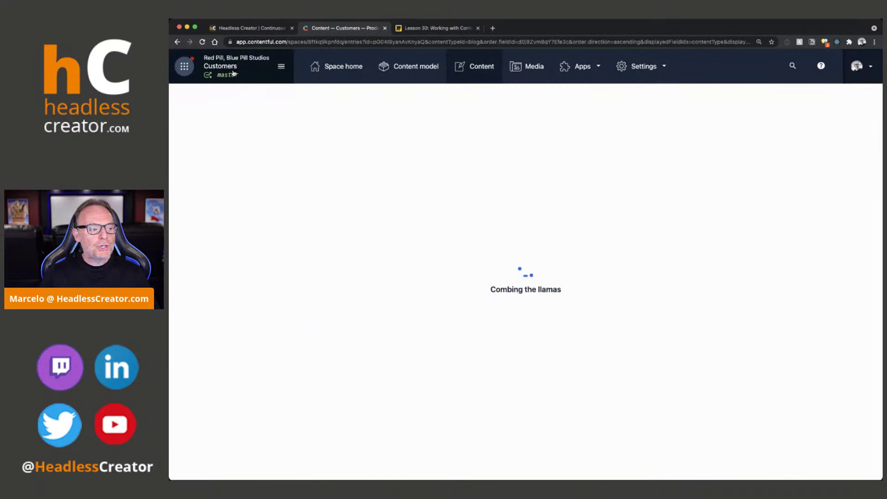
{"action": "left_click", "coordinate": [236, 72]}
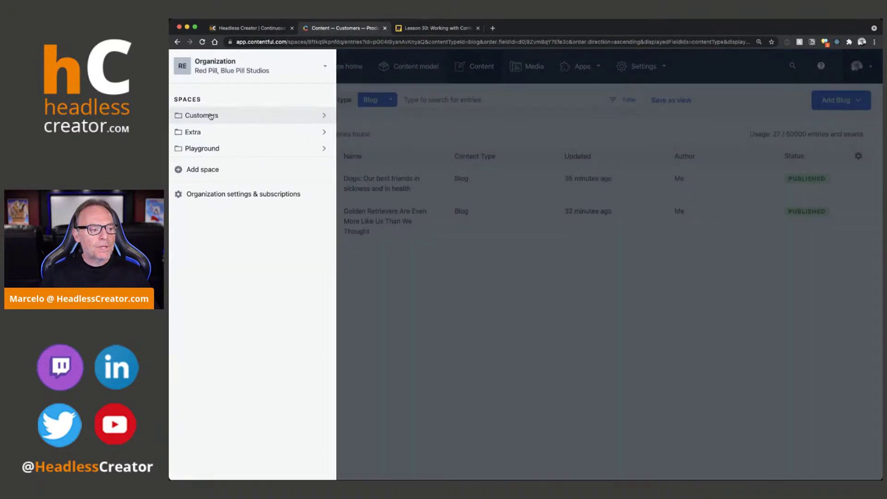
{"action": "left_click", "coordinate": [211, 116]}
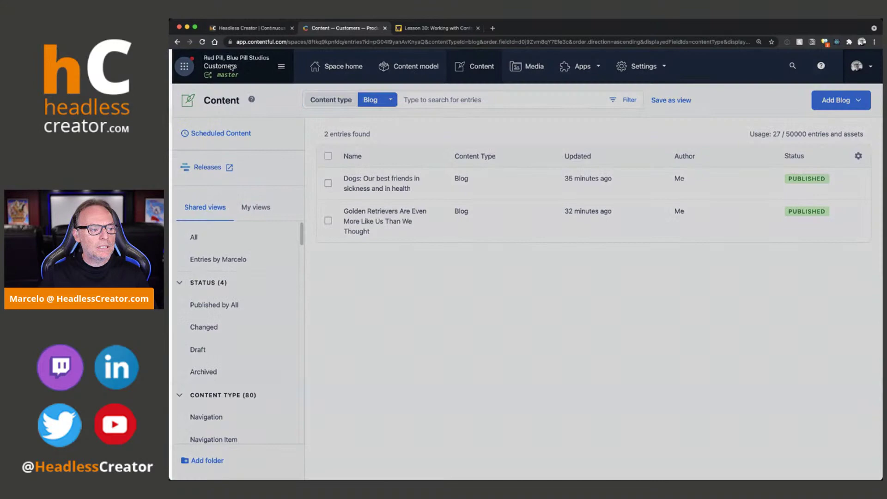
{"action": "left_click", "coordinate": [236, 70]}
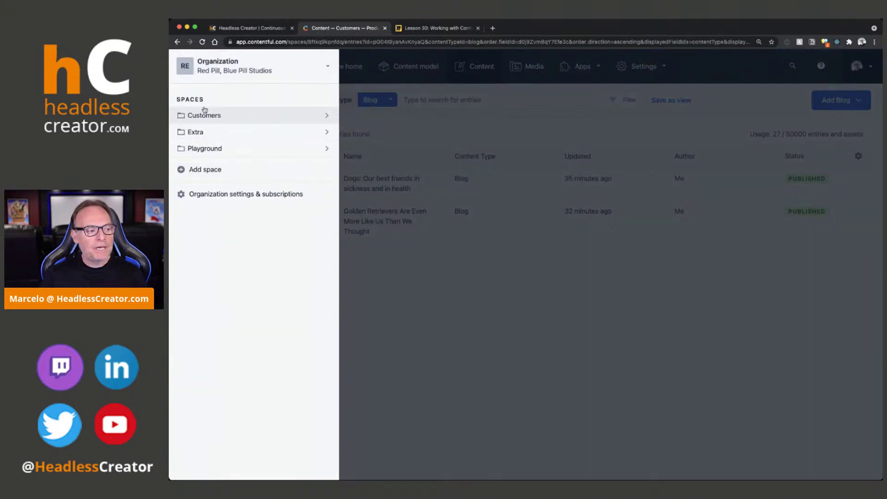
{"action": "left_click", "coordinate": [440, 142]}
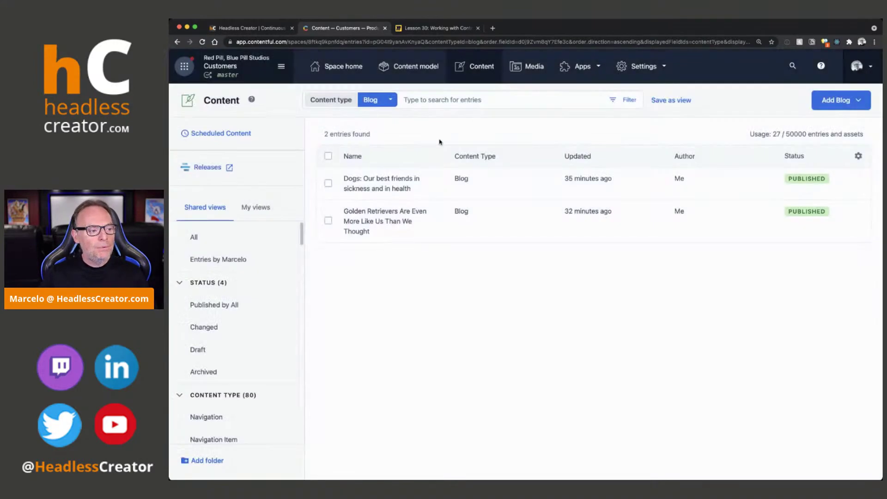
Create a new environment with ID Staging from Settings > Environments.
{"action": "left_click", "coordinate": [642, 74]}
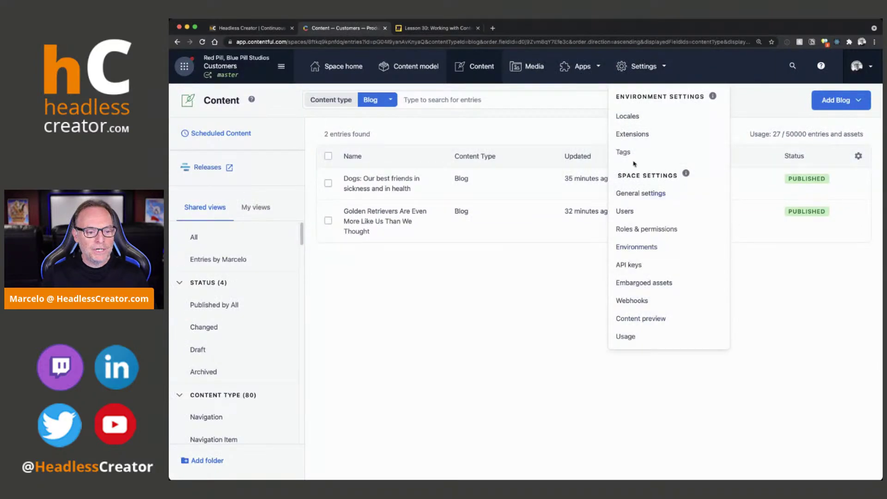
{"action": "left_click", "coordinate": [629, 248]}
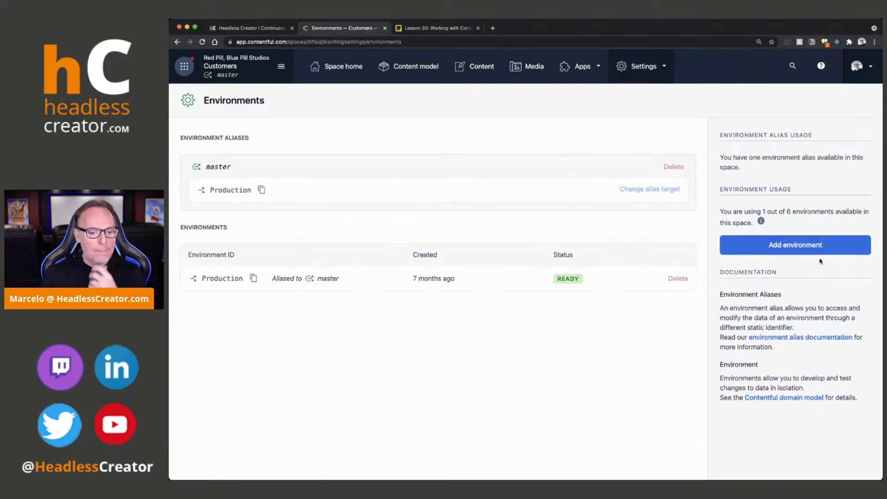
{"action": "left_click", "coordinate": [815, 250]}
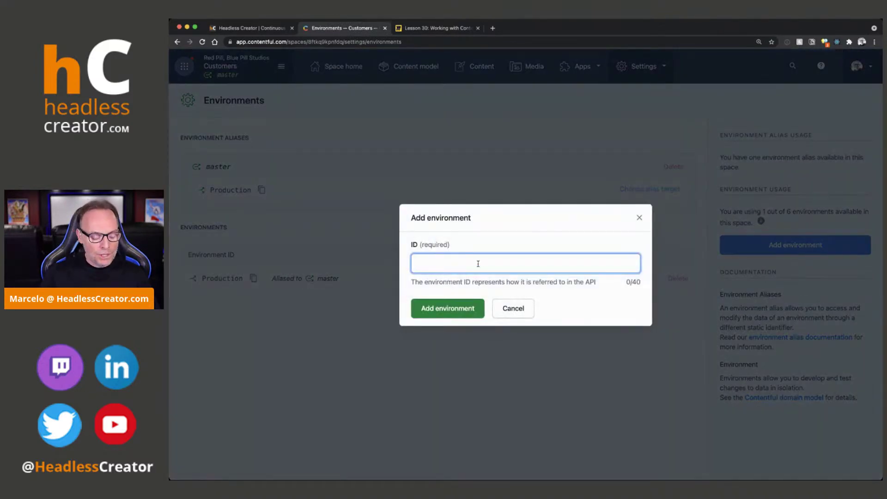
{"action": "type", "text": "Staging"}
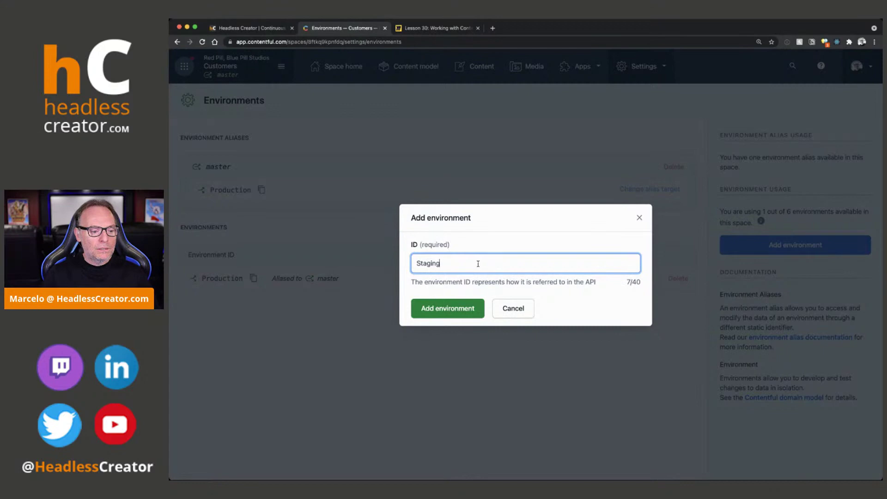
{"action": "left_click", "coordinate": [448, 311]}
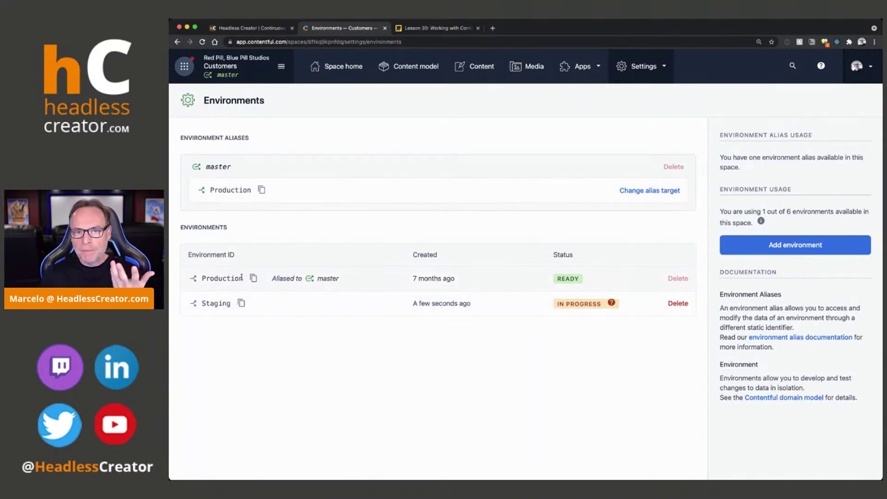
{"action": "left_click", "coordinate": [623, 67]}
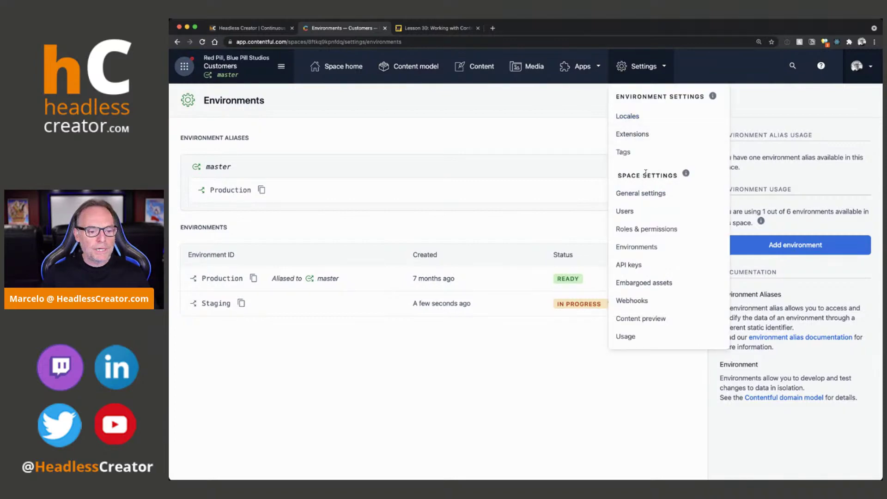
Visit the Environments and Locales settings pages, ending on Environments.
{"action": "left_click", "coordinate": [637, 248]}
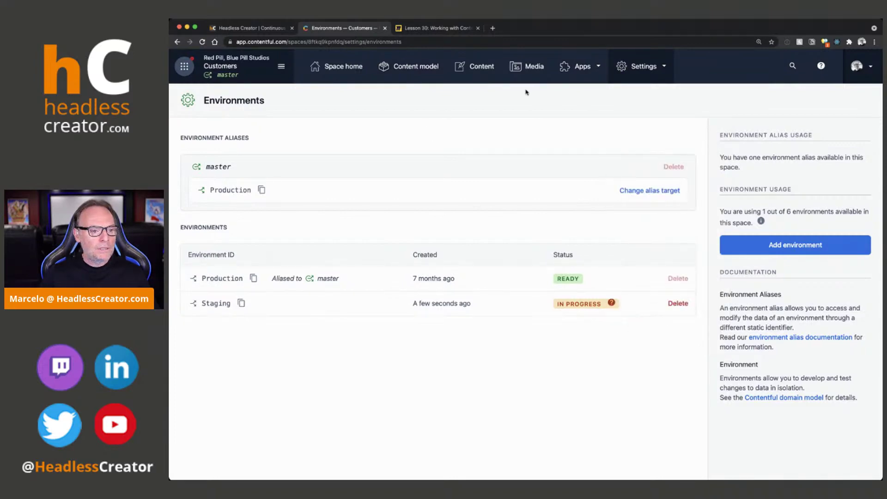
{"action": "left_click", "coordinate": [631, 68]}
{"action": "left_click", "coordinate": [637, 114]}
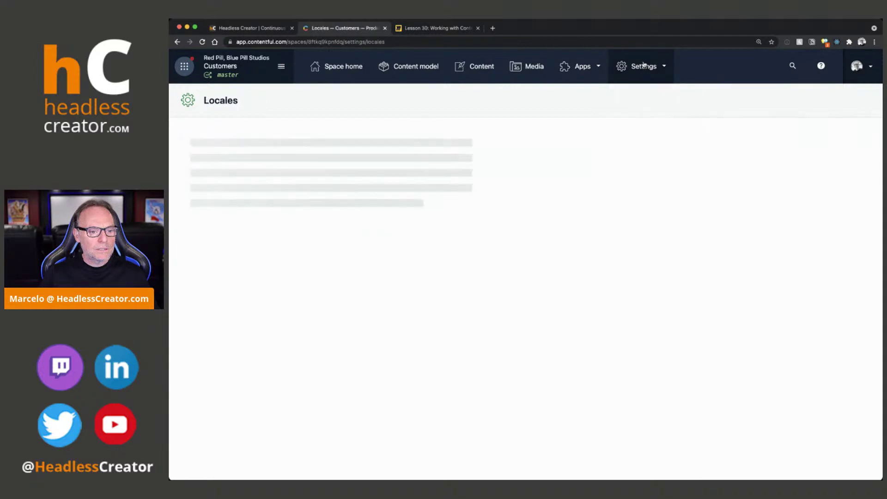
{"action": "left_click", "coordinate": [644, 66]}
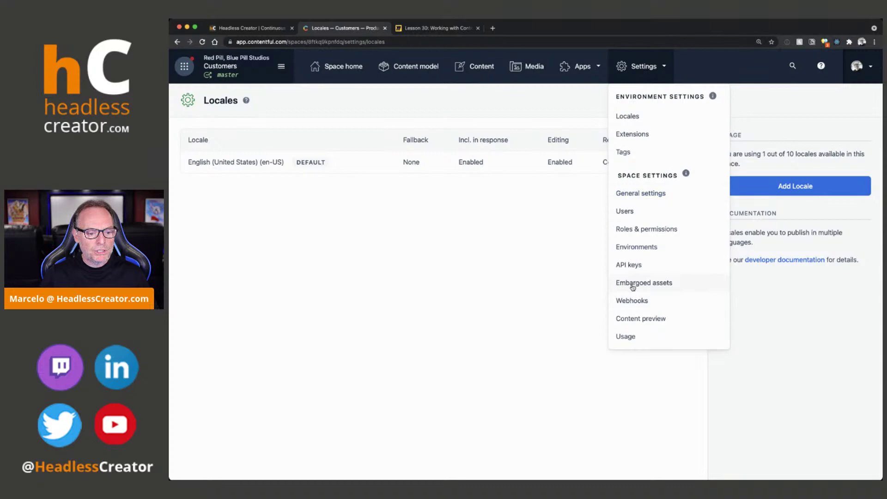
{"action": "left_click", "coordinate": [633, 246]}
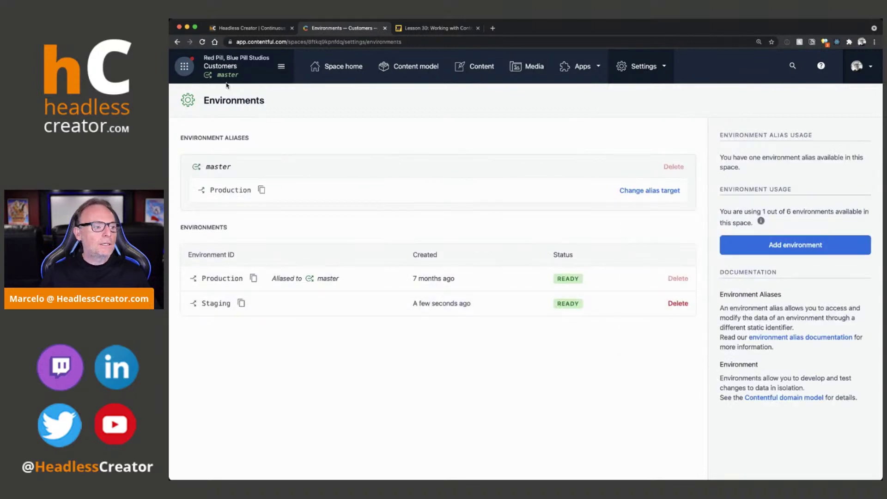
Switch to the Customers space's Staging environment and filter its content to Blog.
{"action": "left_click", "coordinate": [229, 70]}
{"action": "left_click", "coordinate": [200, 116]}
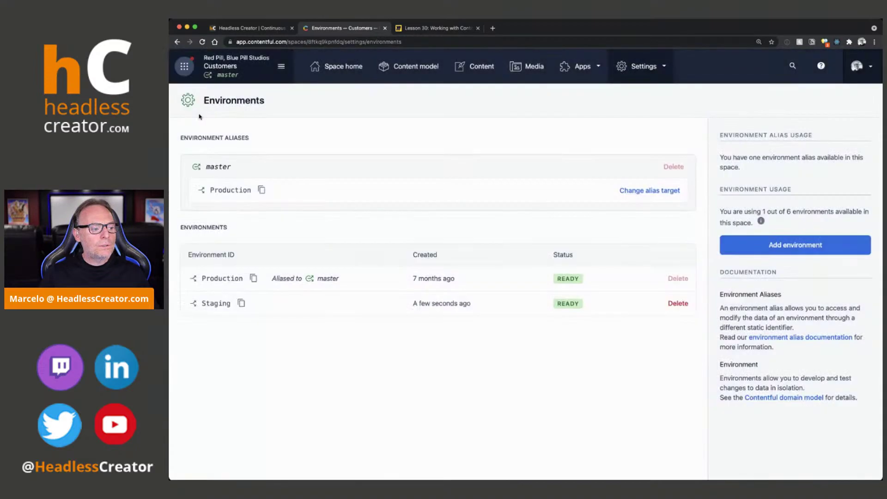
{"action": "left_click", "coordinate": [231, 70]}
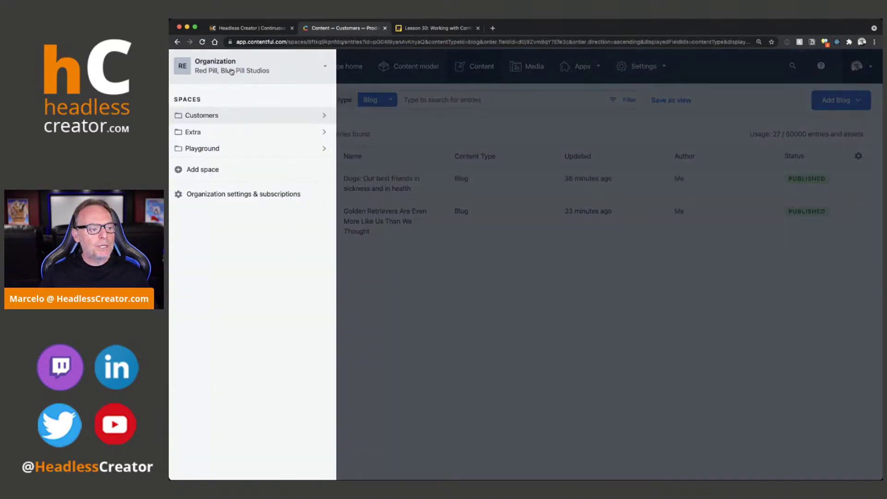
{"action": "left_click", "coordinate": [208, 115]}
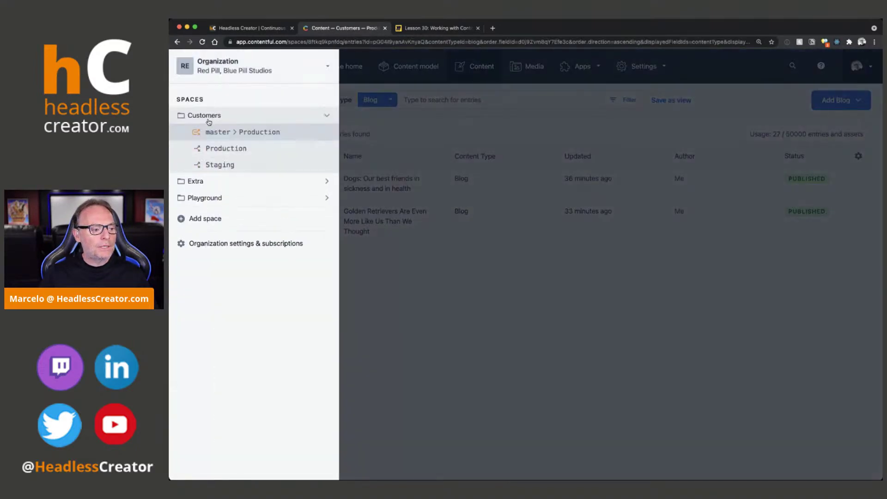
{"action": "left_click", "coordinate": [224, 162]}
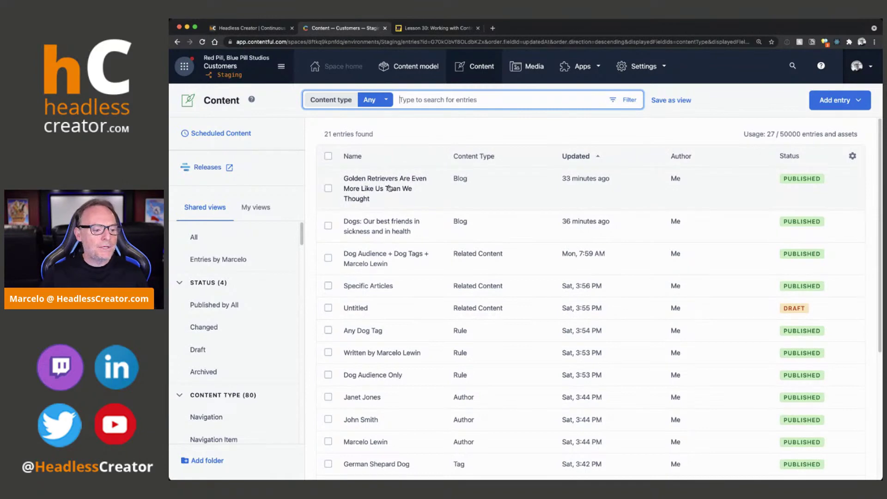
{"action": "left_click", "coordinate": [383, 105]}
{"action": "left_click", "coordinate": [389, 114]}
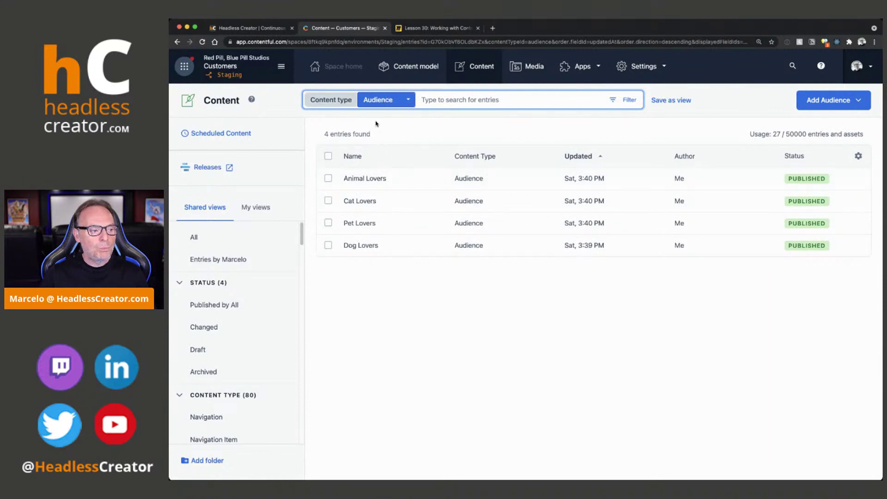
{"action": "key", "text": "Down"}
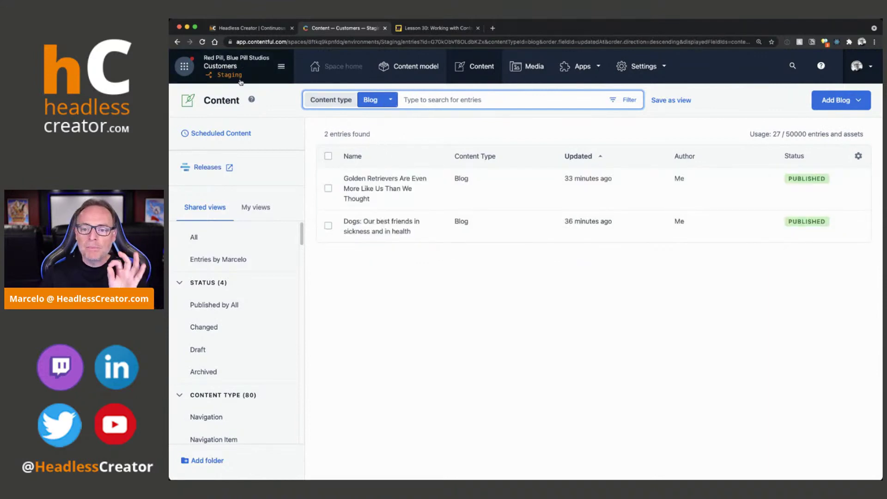
Append '-> Changed!' to the Golden Retrievers entry title in Staging and publish it.
{"action": "left_click", "coordinate": [380, 189]}
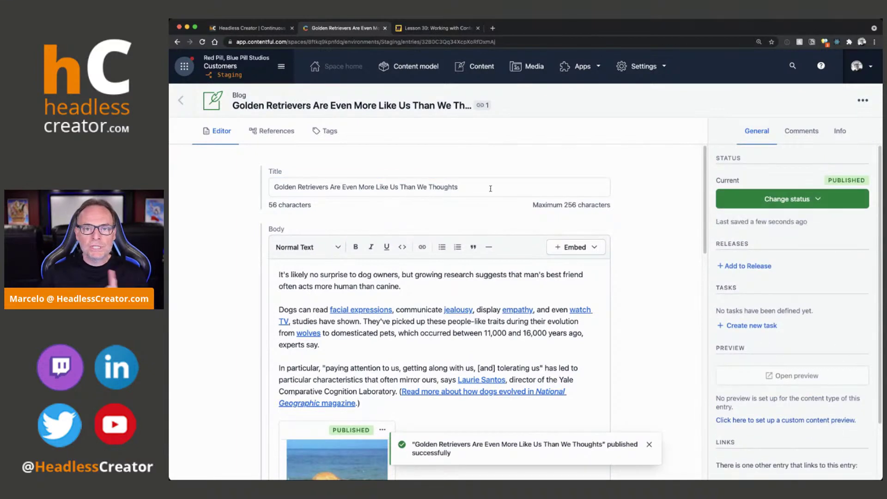
{"action": "scroll", "coordinate": [665, 324], "scroll_direction": "down", "scroll_amount": 2}
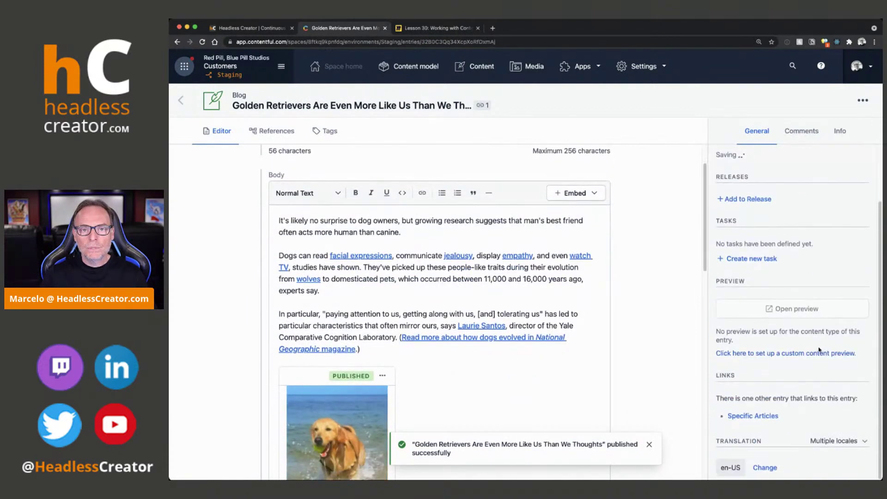
{"action": "scroll", "coordinate": [802, 341], "scroll_direction": "up", "scroll_amount": 2}
{"action": "scroll", "coordinate": [653, 324], "scroll_direction": "up", "scroll_amount": 2}
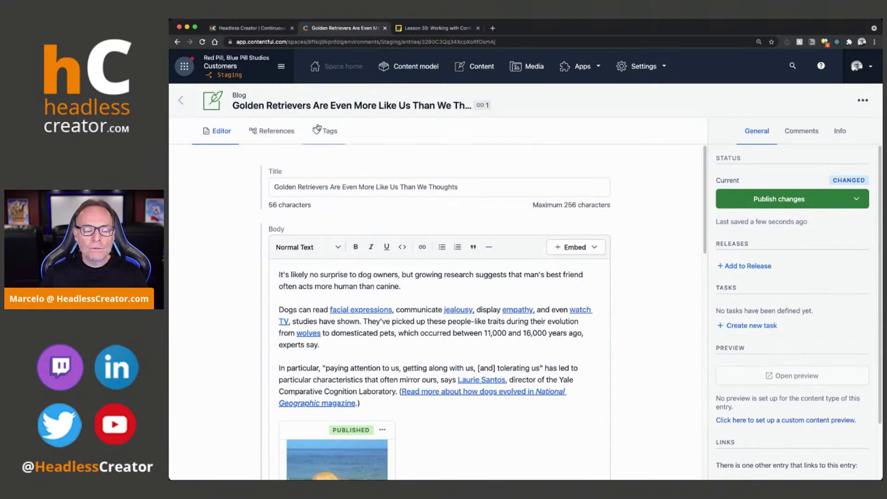
{"action": "left_click", "coordinate": [480, 186]}
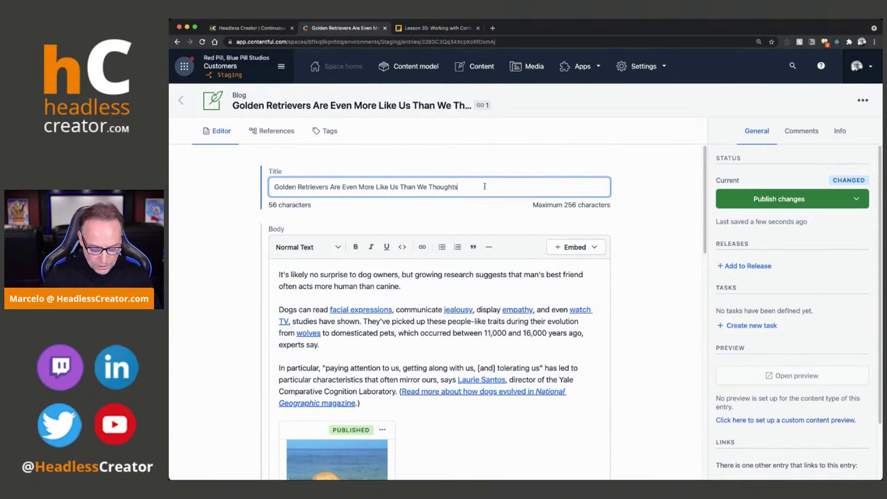
{"action": "type", "text": "-> Changed!"}
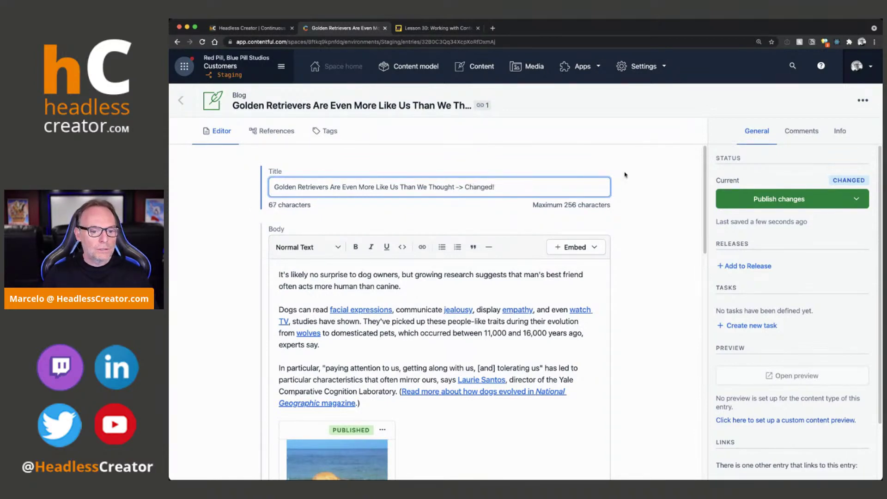
{"action": "left_click", "coordinate": [803, 202]}
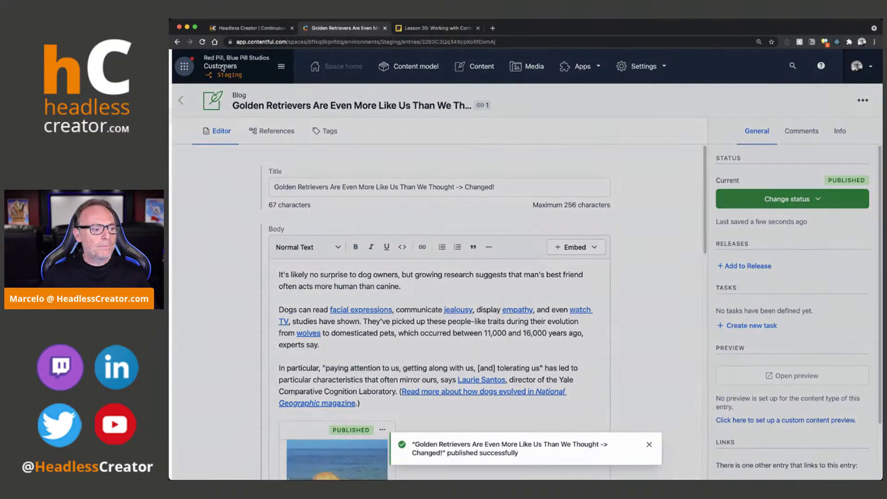
Repoint the master alias from Production to Staging on the Environments settings page.
{"action": "left_click", "coordinate": [221, 69]}
{"action": "left_click", "coordinate": [206, 117]}
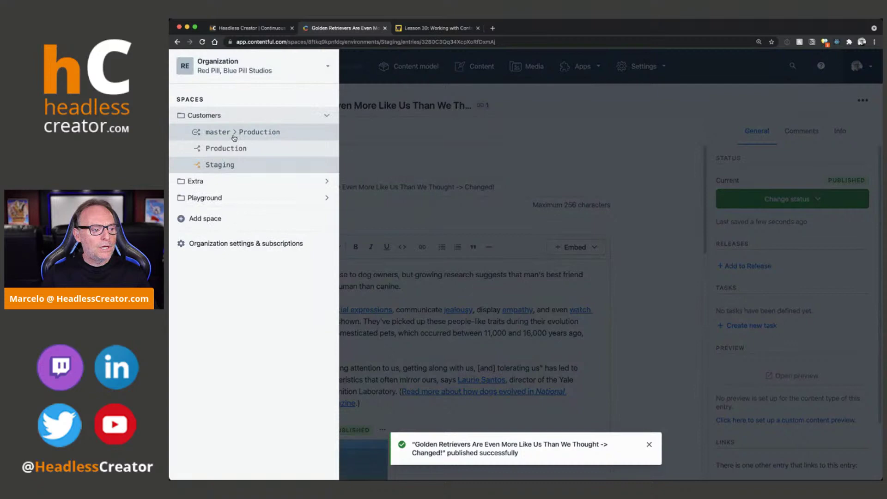
{"action": "left_click", "coordinate": [600, 74]}
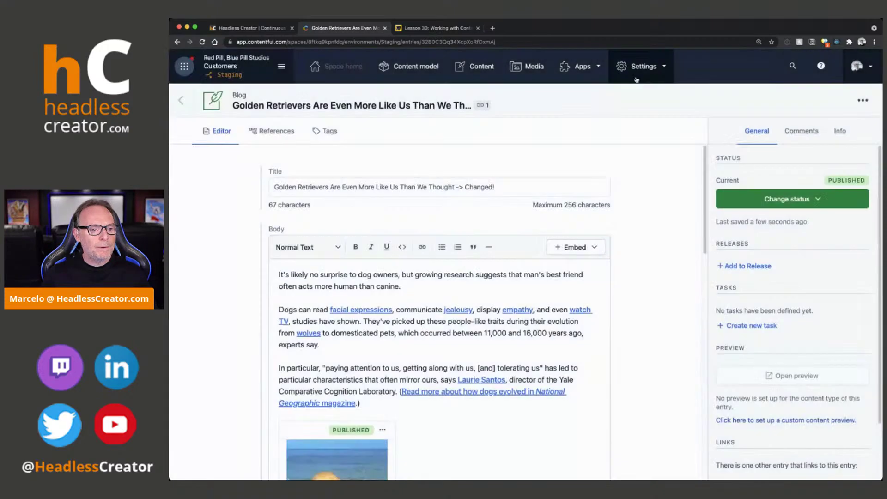
{"action": "left_click", "coordinate": [642, 69]}
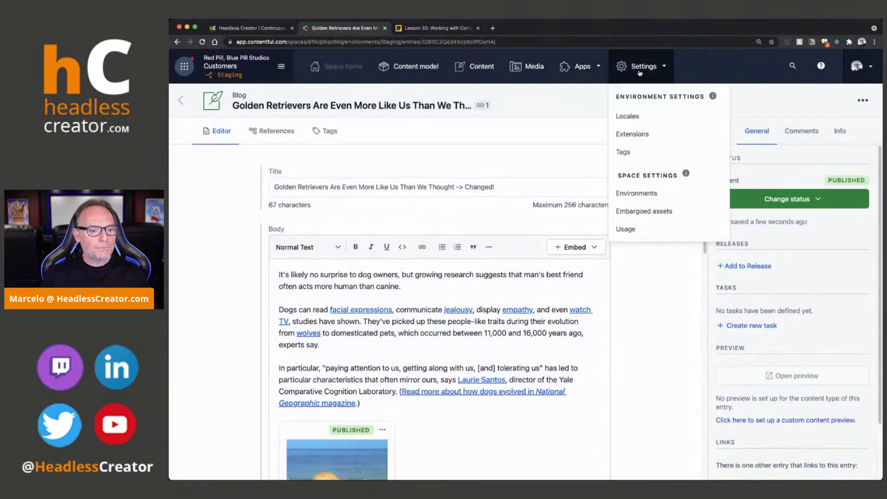
{"action": "left_click", "coordinate": [637, 193]}
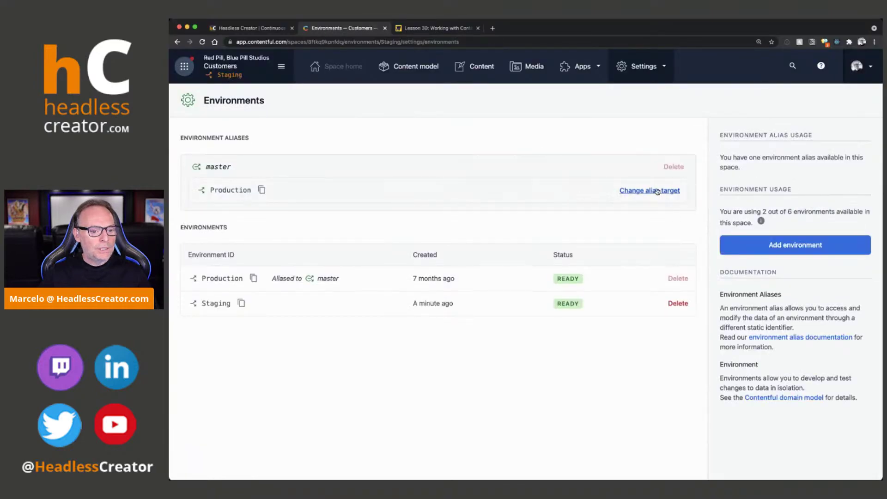
{"action": "left_click", "coordinate": [661, 191]}
{"action": "left_click", "coordinate": [420, 287]}
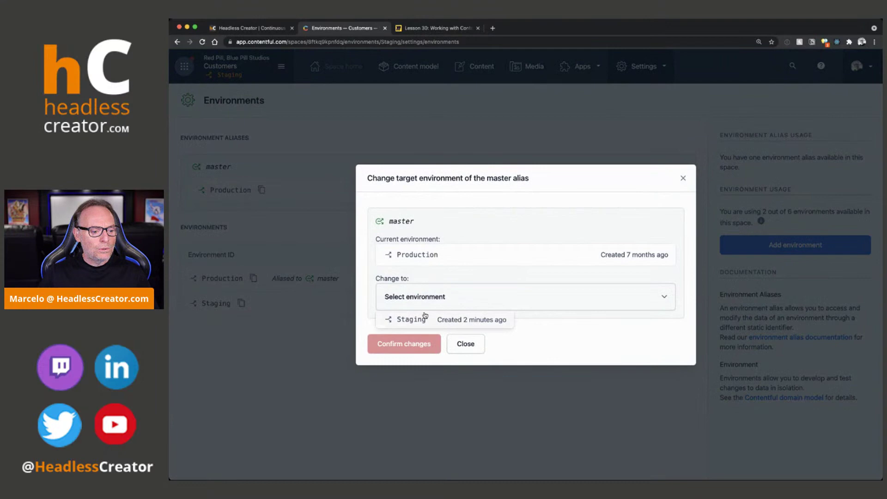
{"action": "left_click", "coordinate": [424, 315]}
{"action": "left_click", "coordinate": [409, 368]}
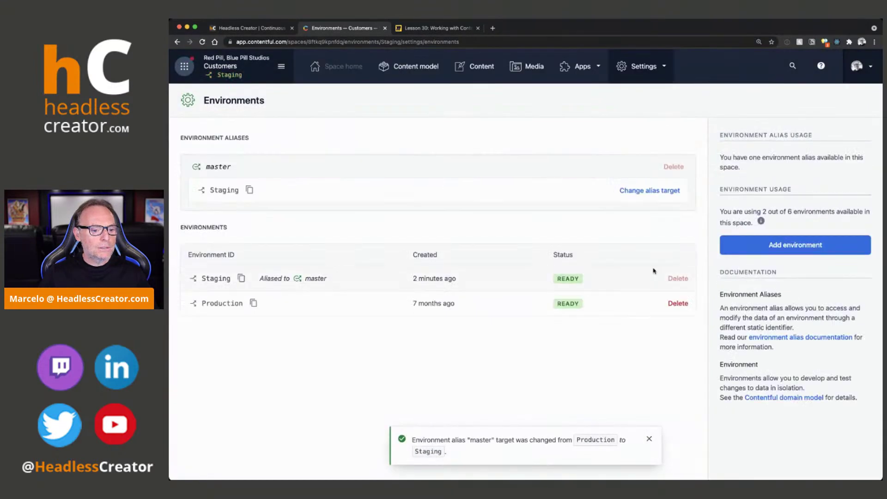
{"action": "left_click", "coordinate": [236, 70]}
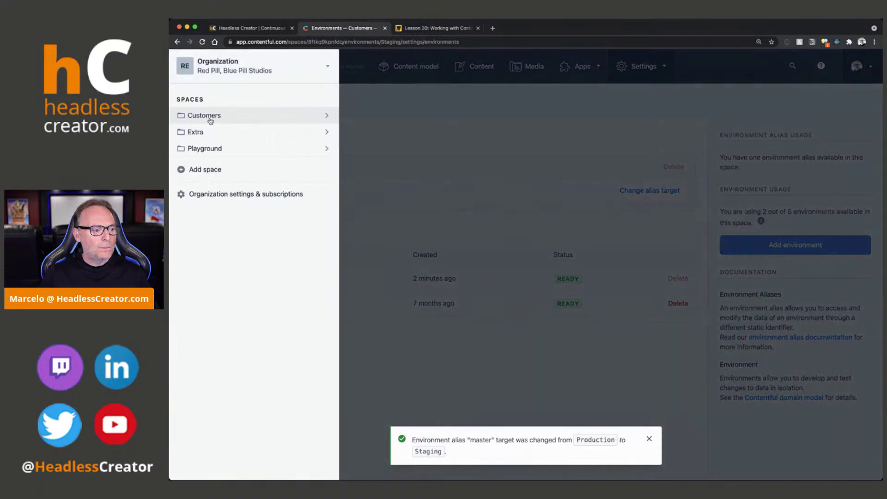
Switch to the master environment and open the Golden Retrievers blog entry.
{"action": "left_click", "coordinate": [210, 116]}
{"action": "left_click", "coordinate": [241, 134]}
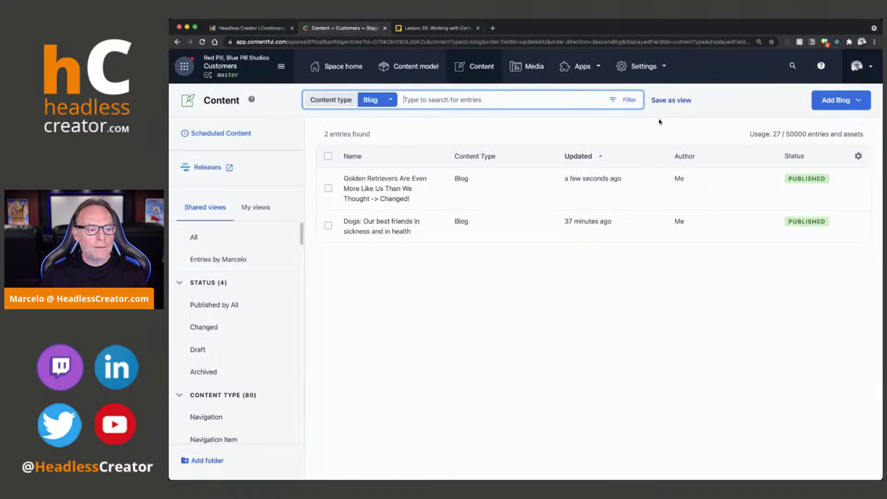
{"action": "left_click", "coordinate": [377, 185]}
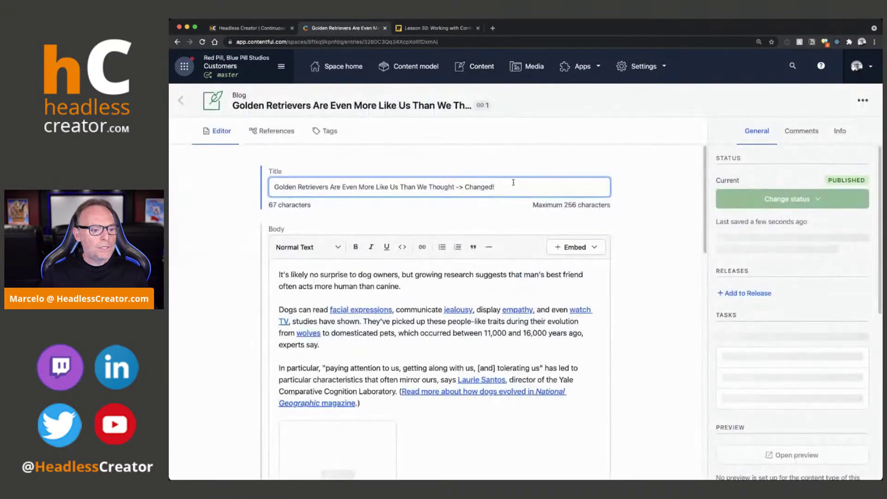
{"action": "scroll", "coordinate": [783, 284], "scroll_direction": "down", "scroll_amount": 7}
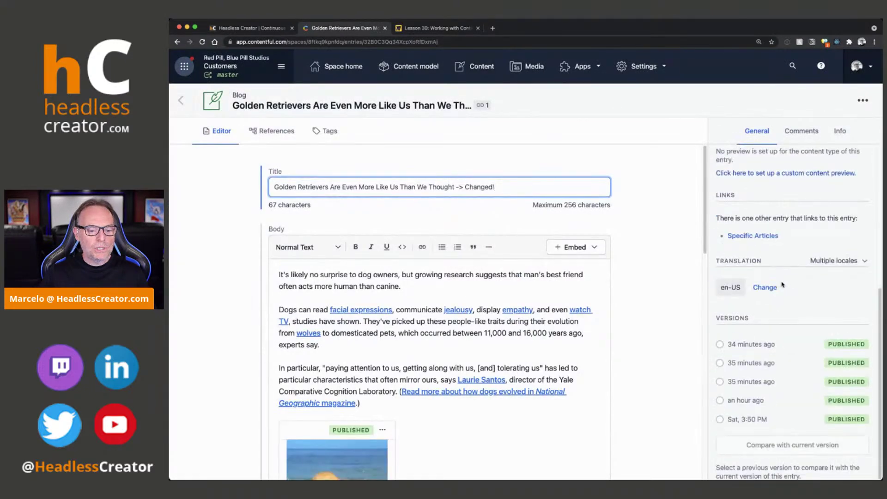
Compare the '34 minutes ago' version with the current one, then return to the Blog list.
{"action": "left_click", "coordinate": [719, 344]}
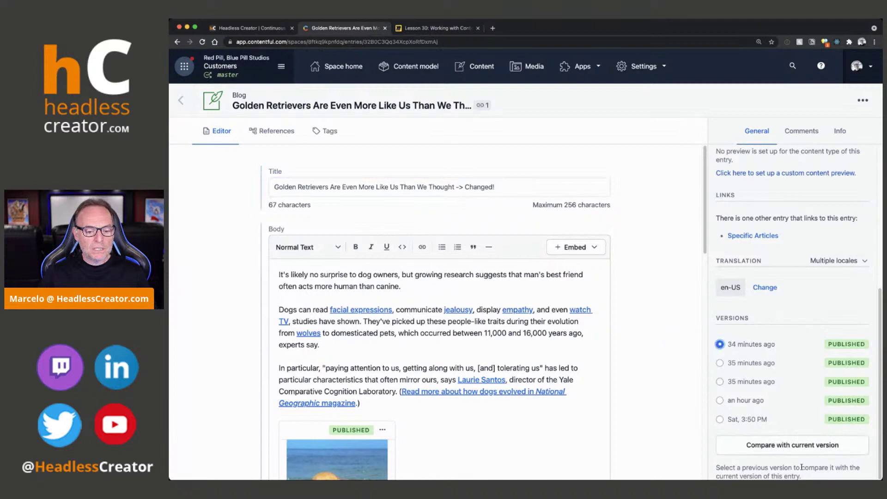
{"action": "left_click", "coordinate": [800, 446]}
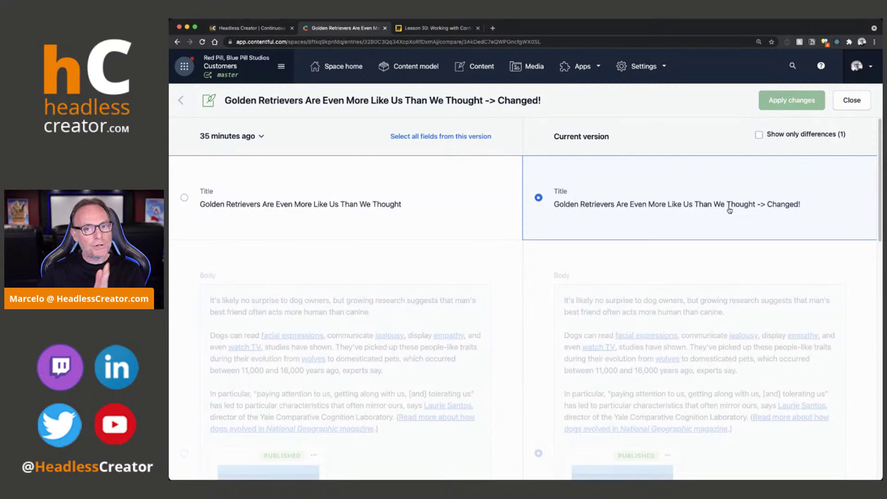
{"action": "left_click", "coordinate": [180, 101]}
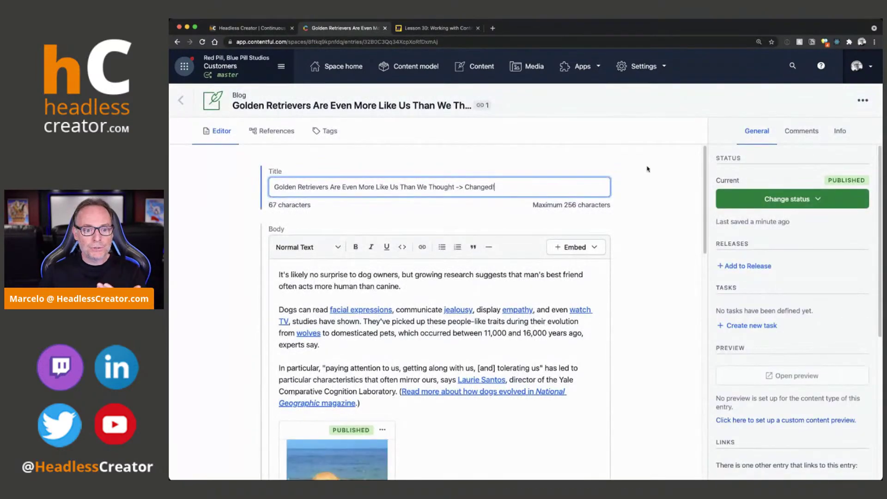
{"action": "left_click", "coordinate": [180, 100]}
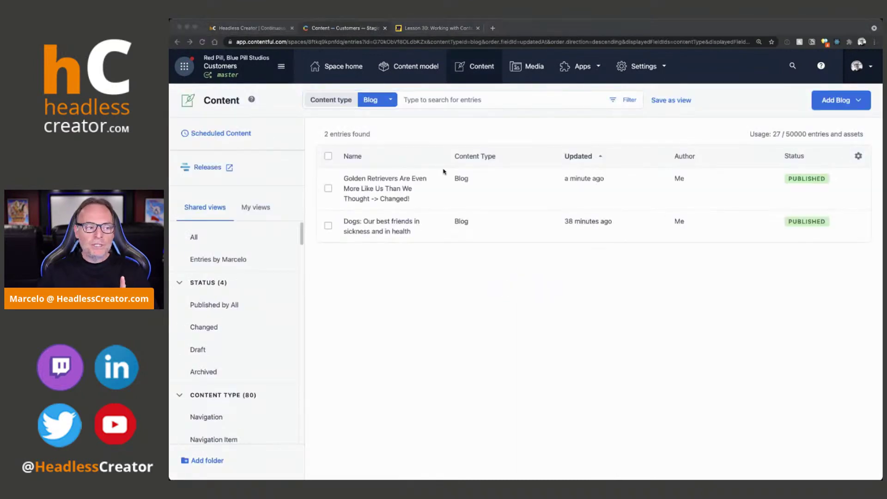
In Customers master, delete '-> Changed!' from the Golden Retrievers title and publish the entry.
{"action": "left_click", "coordinate": [233, 70]}
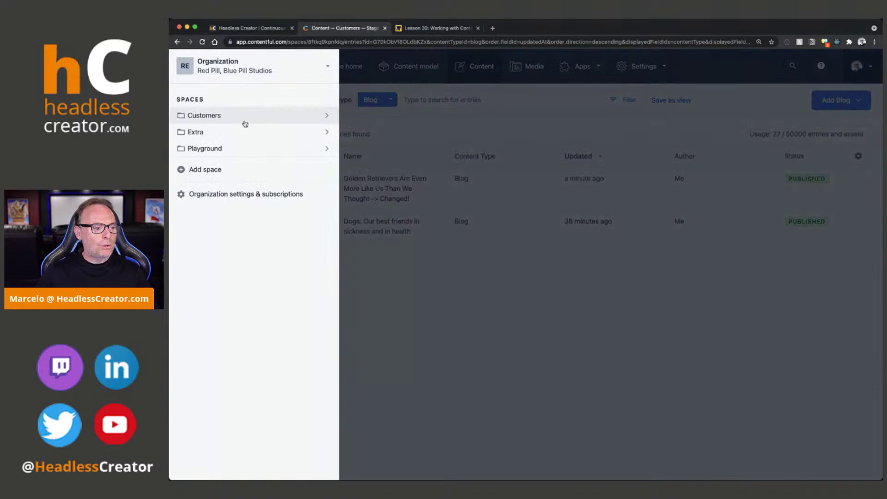
{"action": "left_click", "coordinate": [240, 118]}
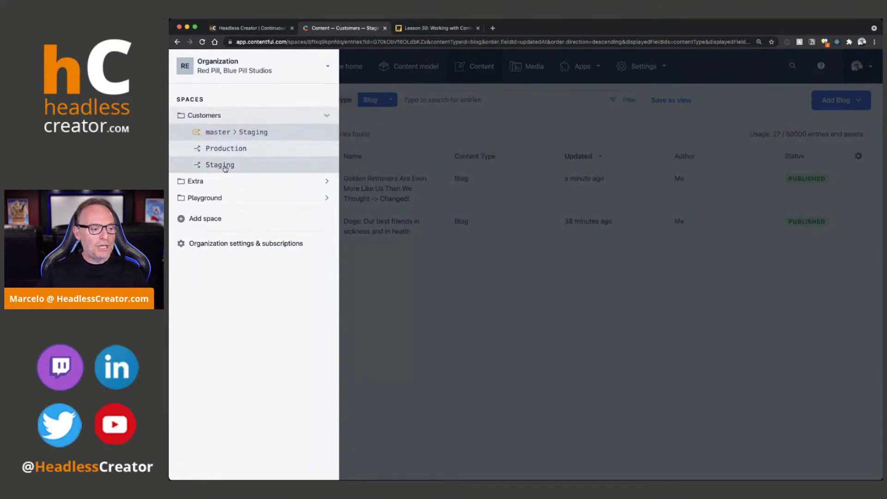
{"action": "left_click", "coordinate": [473, 287]}
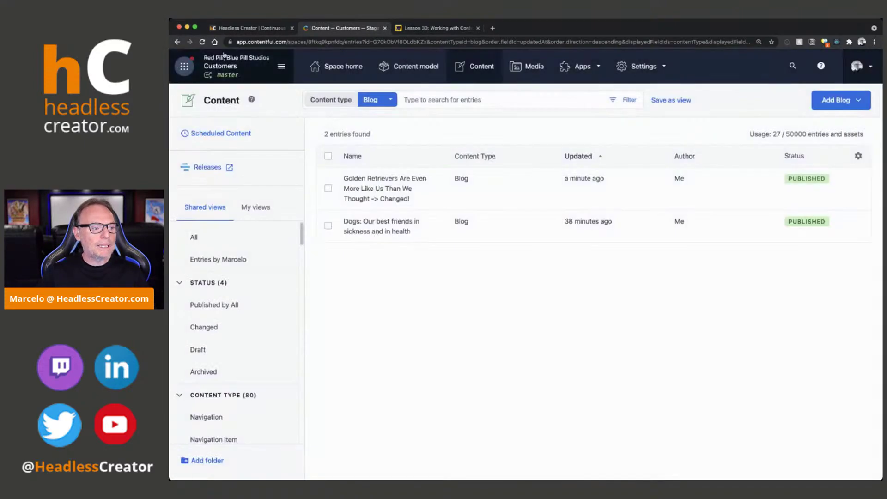
{"action": "left_click", "coordinate": [371, 189]}
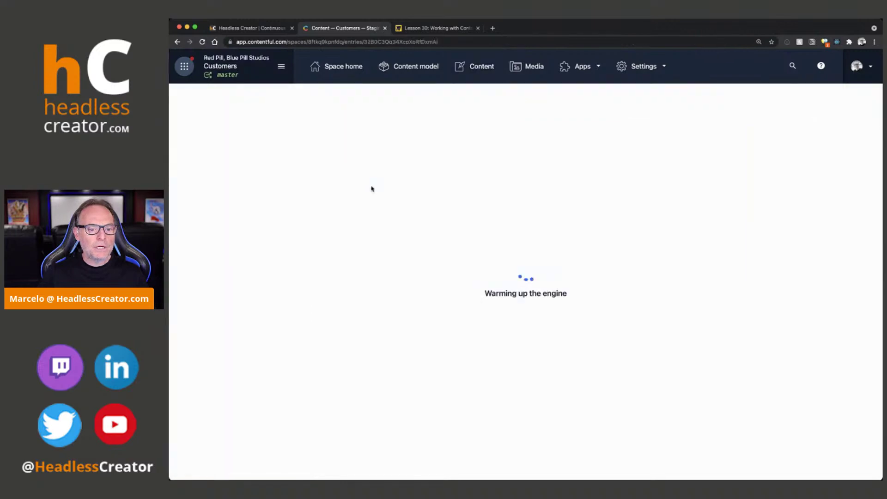
{"action": "left_click_drag", "start_coordinate": [515, 178], "coordinate": [458, 187]}
{"action": "key", "text": "BackSpace"}
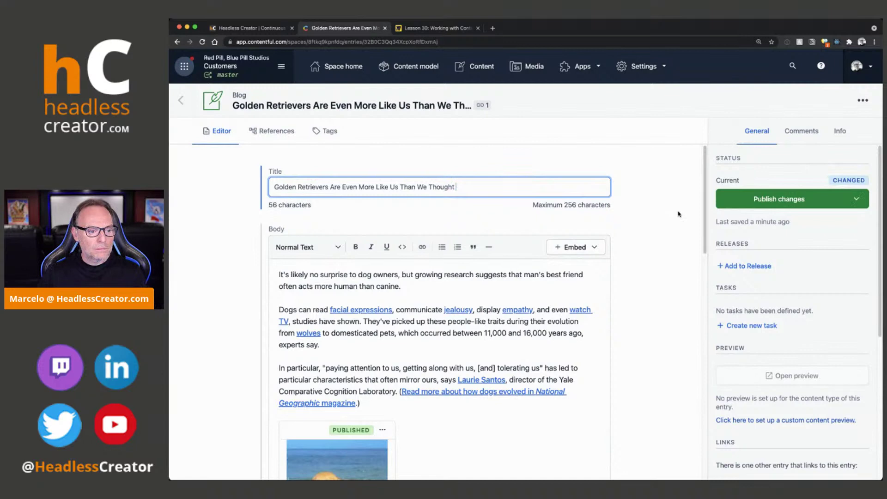
{"action": "left_click", "coordinate": [811, 206]}
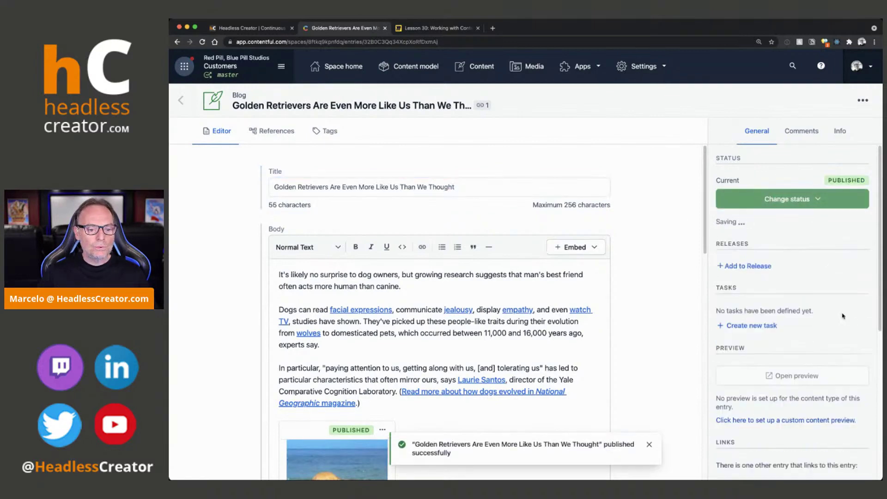
{"action": "scroll", "coordinate": [840, 315], "scroll_direction": "down", "scroll_amount": 5}
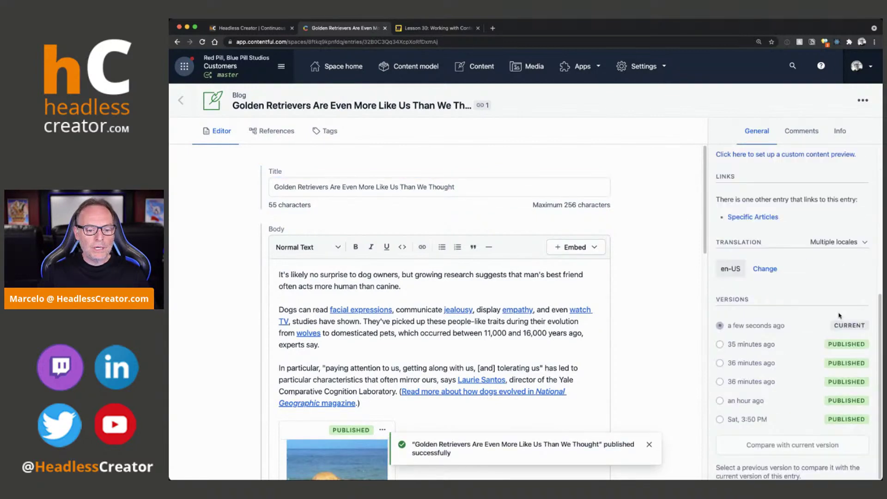
{"action": "left_click", "coordinate": [719, 346]}
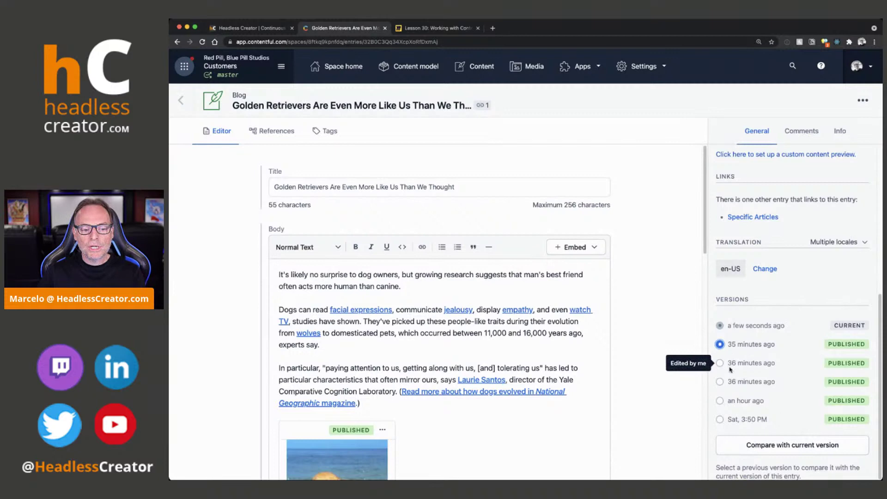
{"action": "left_click", "coordinate": [812, 450]}
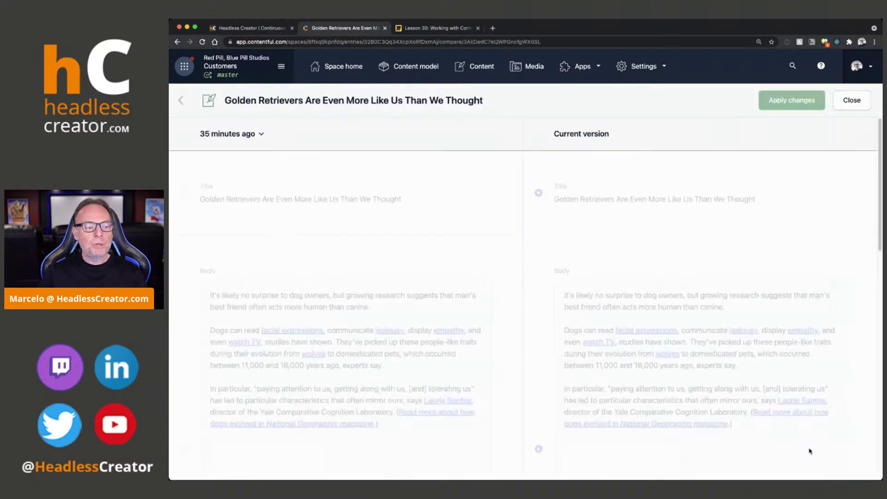
{"action": "scroll", "coordinate": [602, 242], "scroll_direction": "down", "scroll_amount": 10}
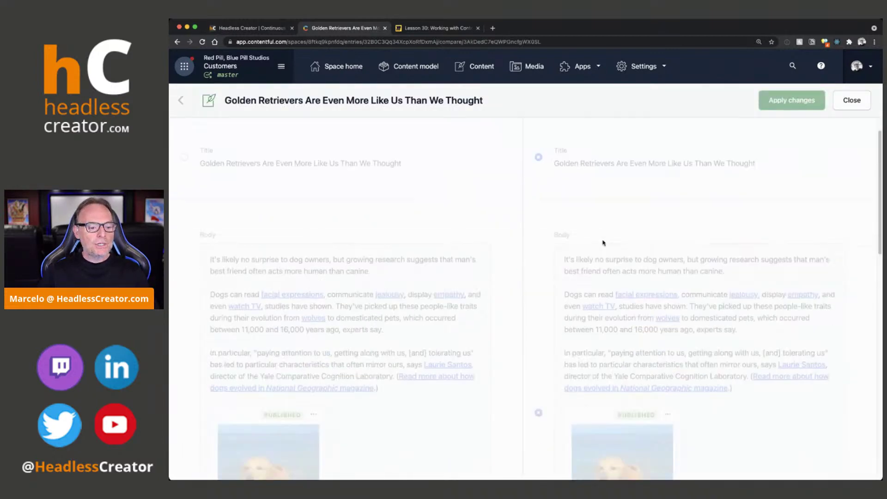
{"action": "scroll", "coordinate": [607, 251], "scroll_direction": "up", "scroll_amount": 4}
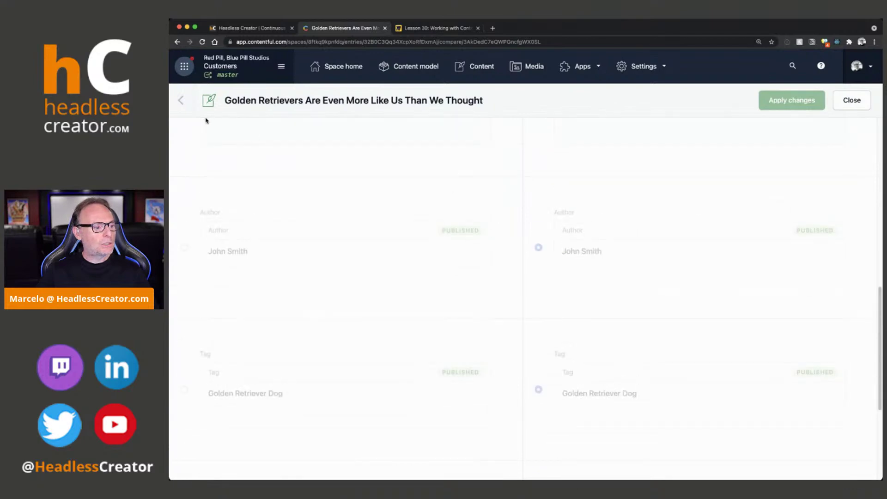
{"action": "left_click", "coordinate": [181, 100]}
Glance over the Golden Retrievers entry, then go back to the Blog entries list.
{"action": "left_click", "coordinate": [281, 67]}
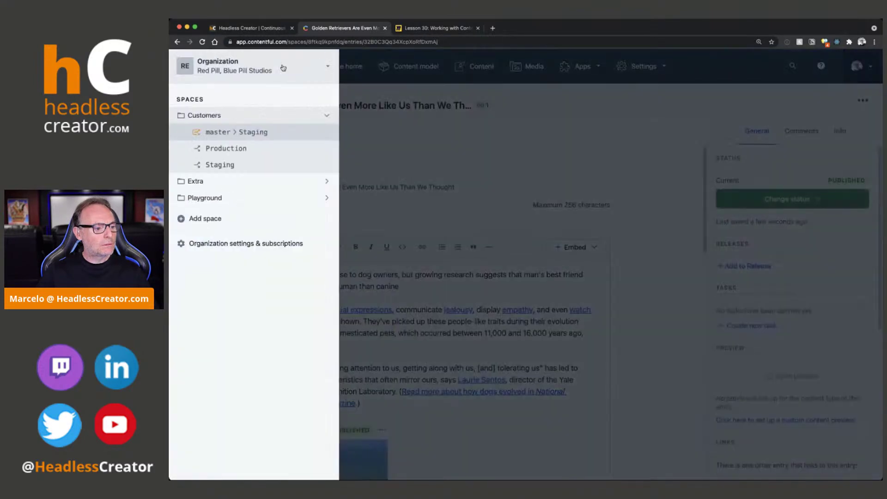
{"action": "left_click", "coordinate": [555, 140]}
{"action": "left_click", "coordinate": [472, 187]}
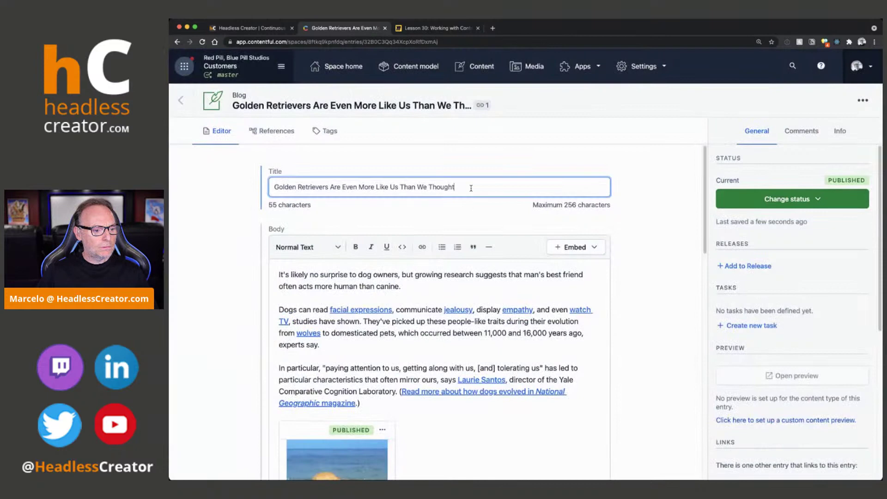
{"action": "scroll", "coordinate": [647, 302], "scroll_direction": "down", "scroll_amount": 10}
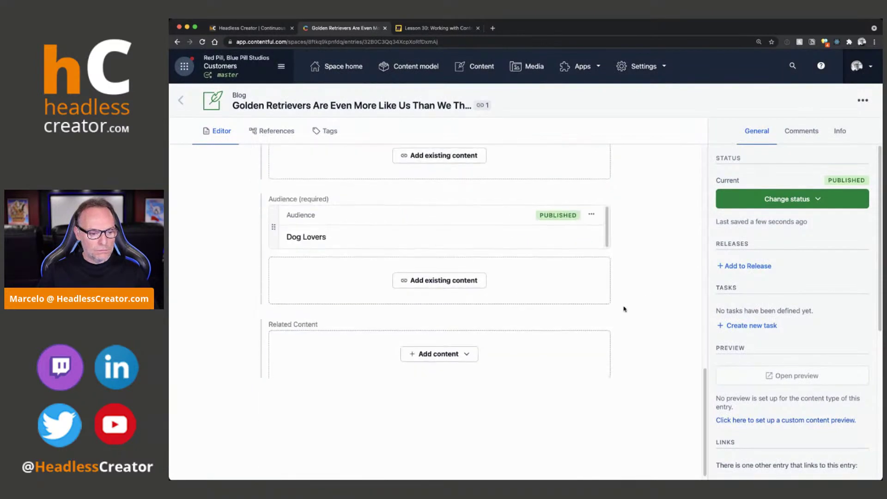
{"action": "scroll", "coordinate": [626, 303], "scroll_direction": "up", "scroll_amount": 8}
{"action": "scroll", "coordinate": [626, 303], "scroll_direction": "up", "scroll_amount": 3}
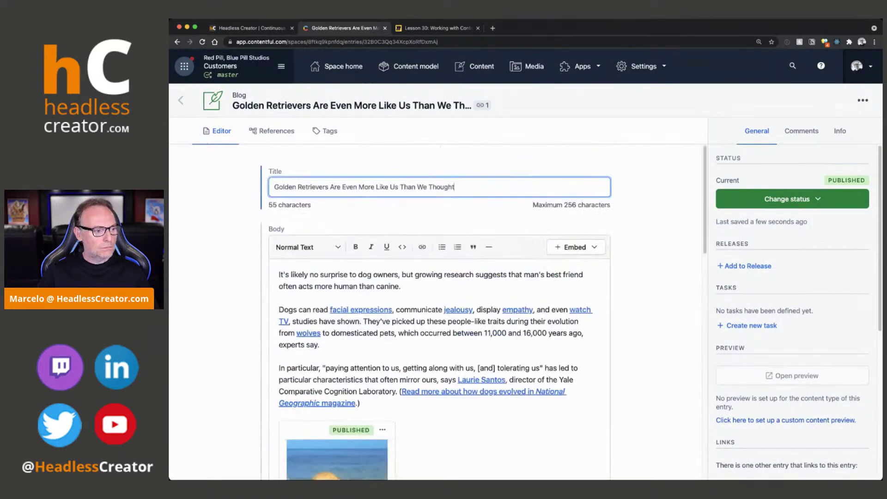
{"action": "left_click", "coordinate": [181, 100]}
Reopen the entry in Customers master, add 's' so the title ends 'Thoughts', and publish.
{"action": "left_click", "coordinate": [250, 73]}
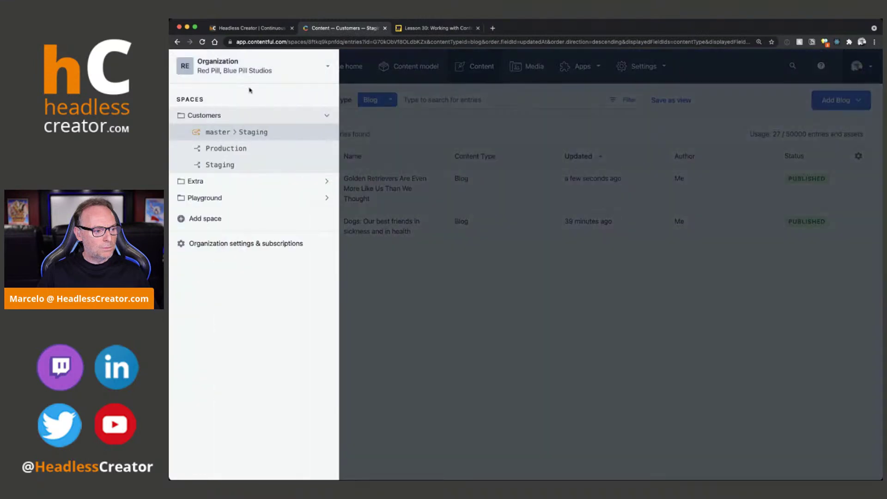
{"action": "left_click", "coordinate": [225, 134]}
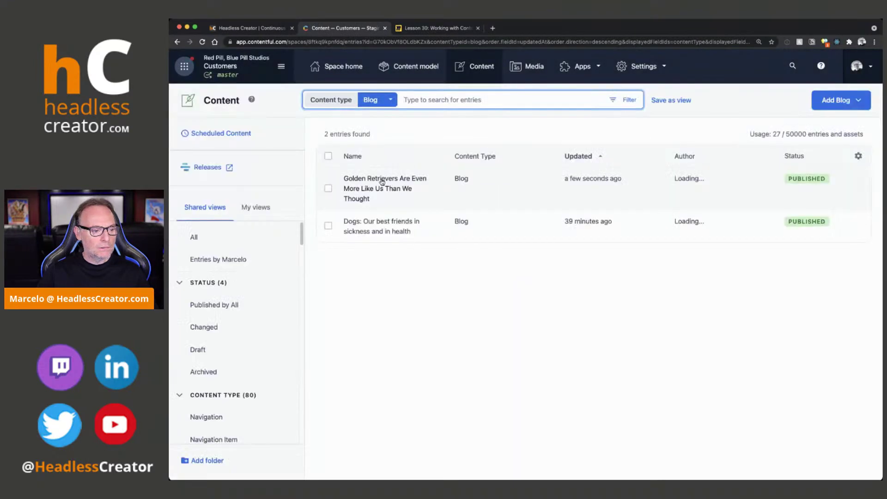
{"action": "left_click", "coordinate": [381, 181]}
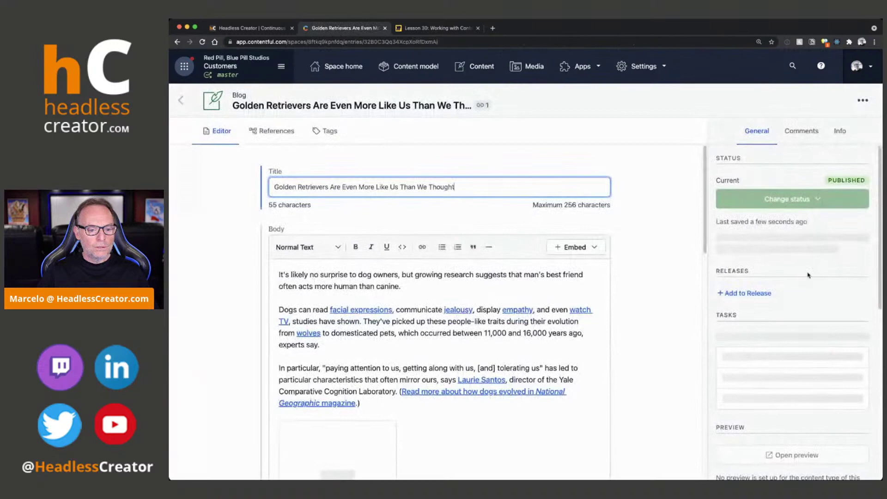
{"action": "type", "text": "s"}
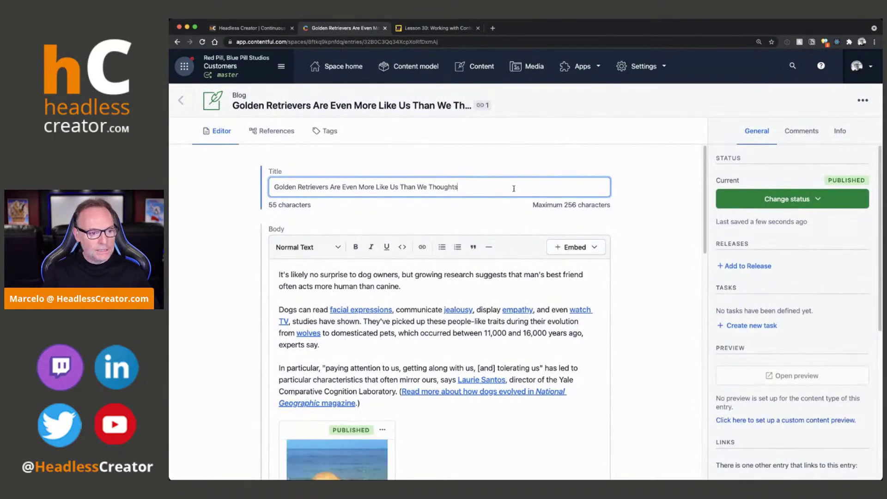
{"action": "left_click", "coordinate": [806, 206]}
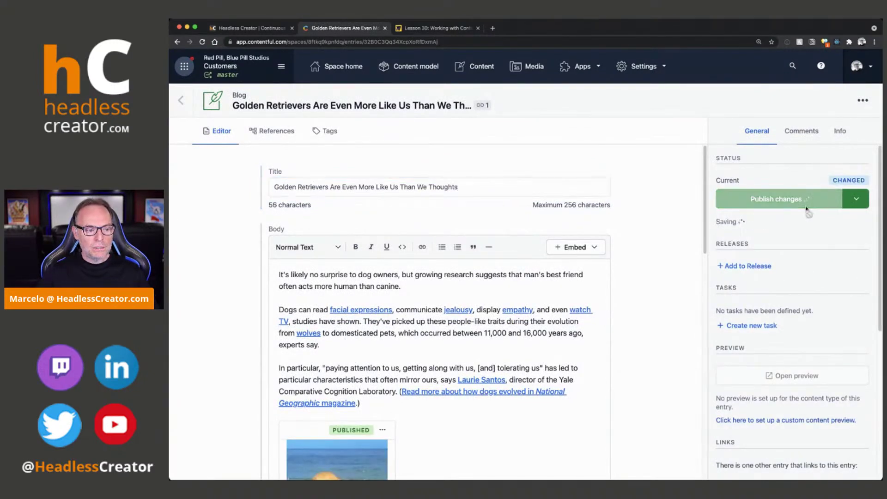
{"action": "scroll", "coordinate": [804, 278], "scroll_direction": "down", "scroll_amount": 7}
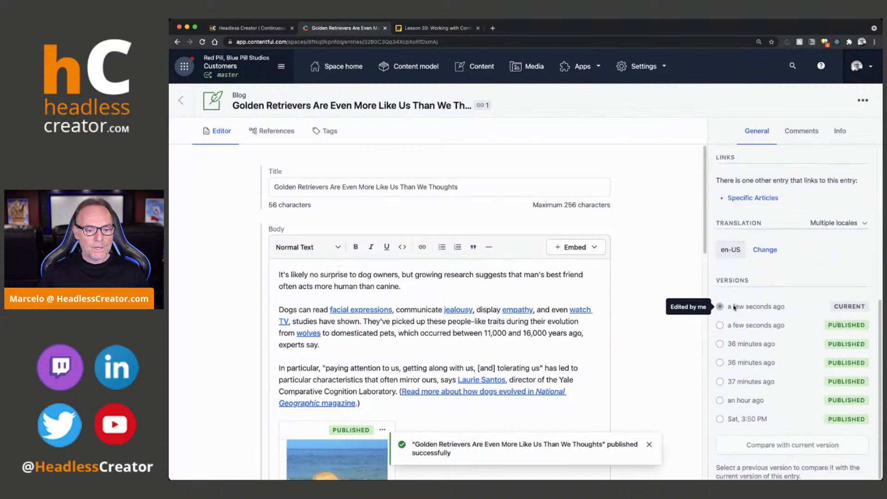
Compare the previous 'We Thought' version with the current one, toggling Show only differences on and off.
{"action": "left_click", "coordinate": [720, 325]}
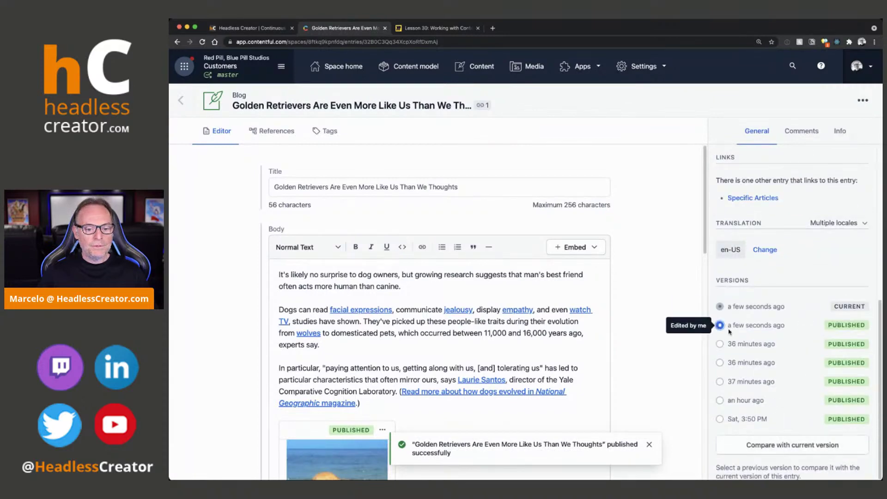
{"action": "left_click", "coordinate": [787, 446]}
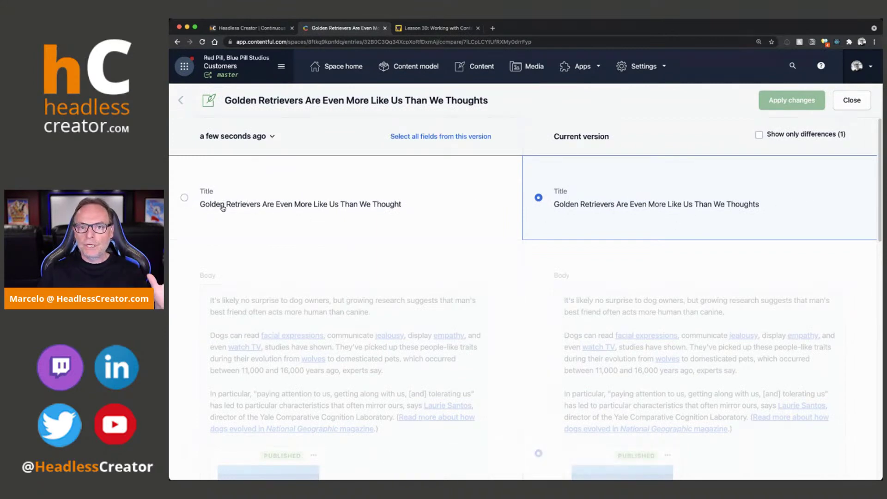
{"action": "scroll", "coordinate": [633, 207], "scroll_direction": "down", "scroll_amount": 5}
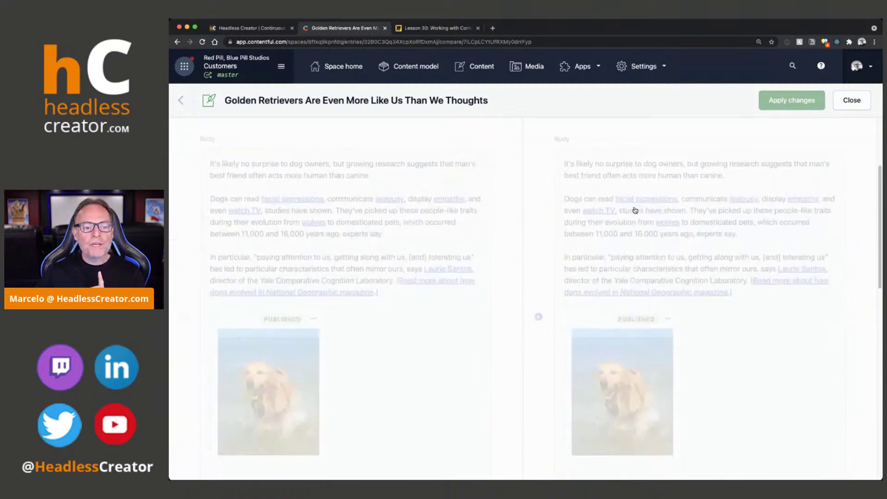
{"action": "scroll", "coordinate": [634, 208], "scroll_direction": "up", "scroll_amount": 5}
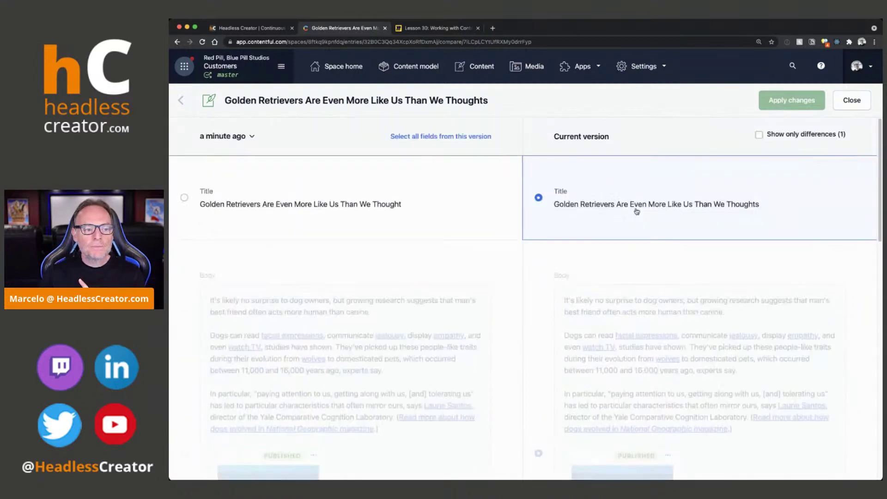
{"action": "left_click", "coordinate": [759, 136]}
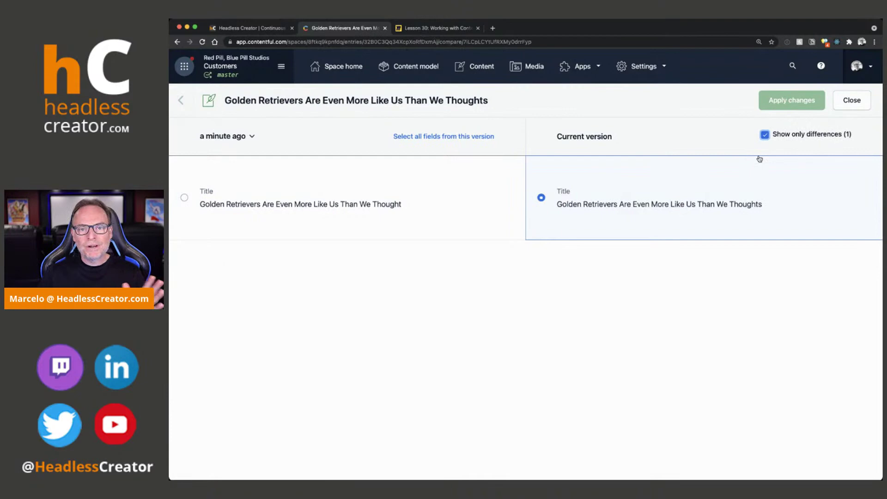
{"action": "left_click", "coordinate": [763, 134]}
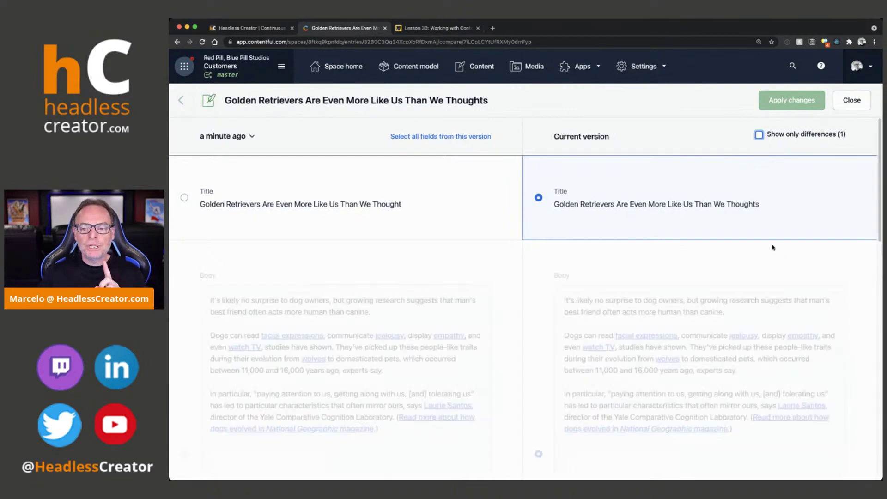